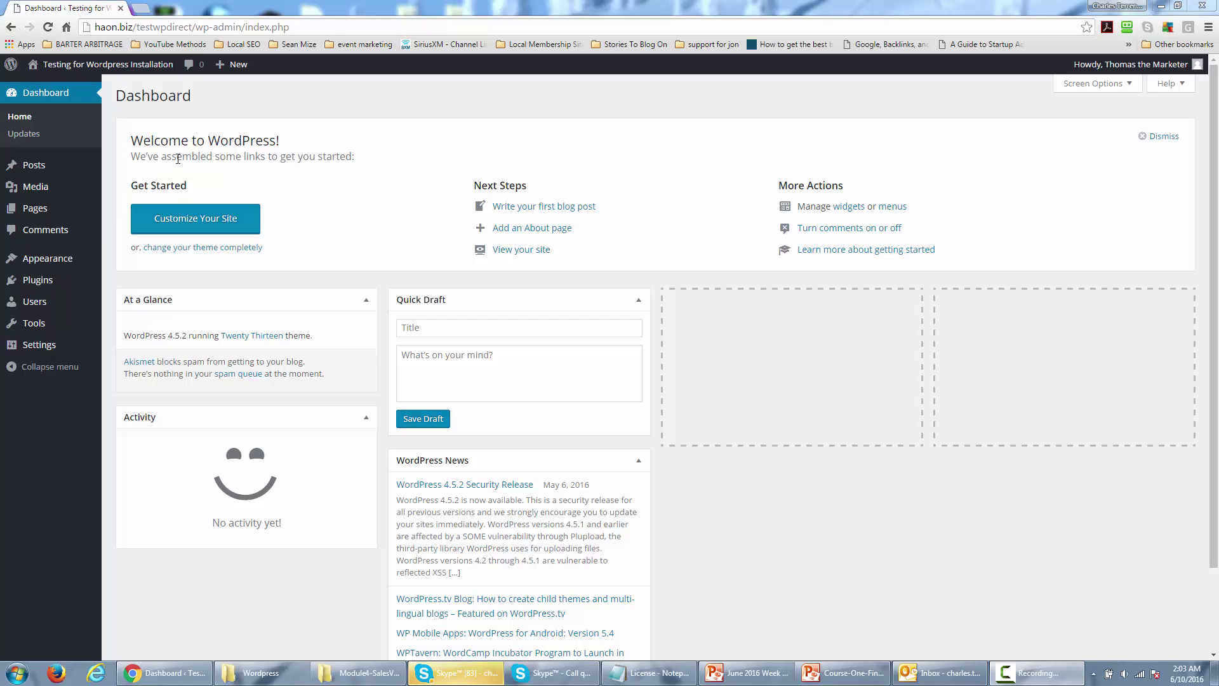
# Step: Open the list of all posts and start a new post
pyautogui.moveTo(36, 165)
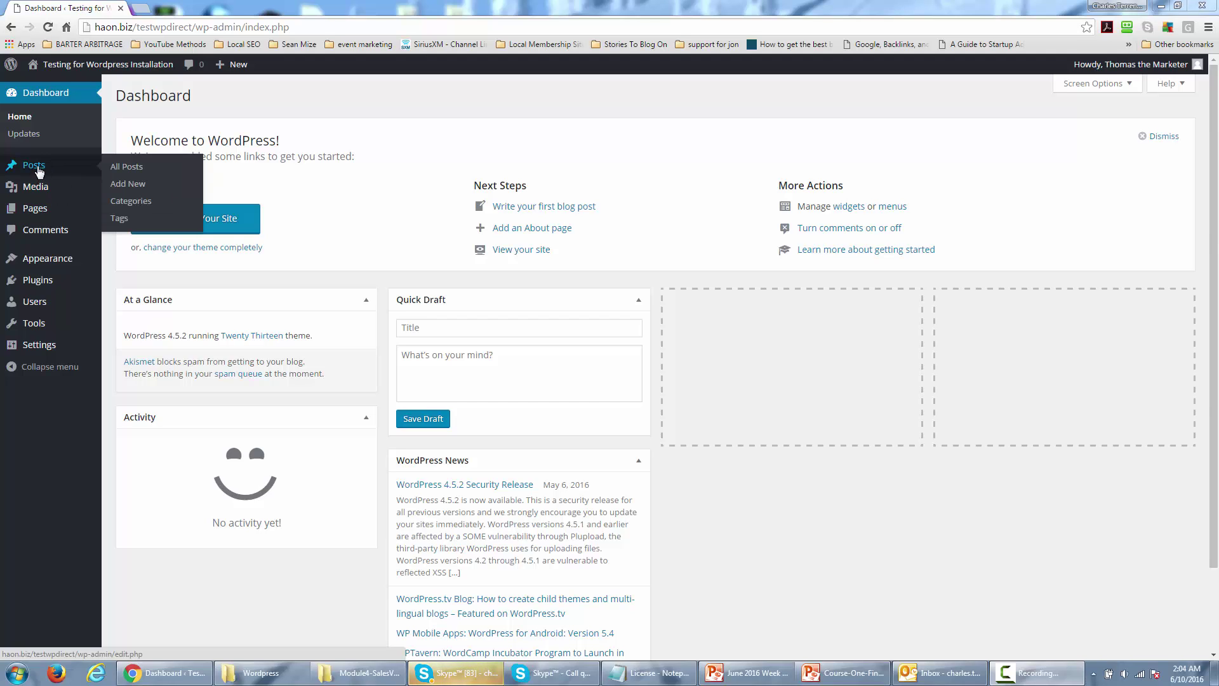
pyautogui.click(129, 167)
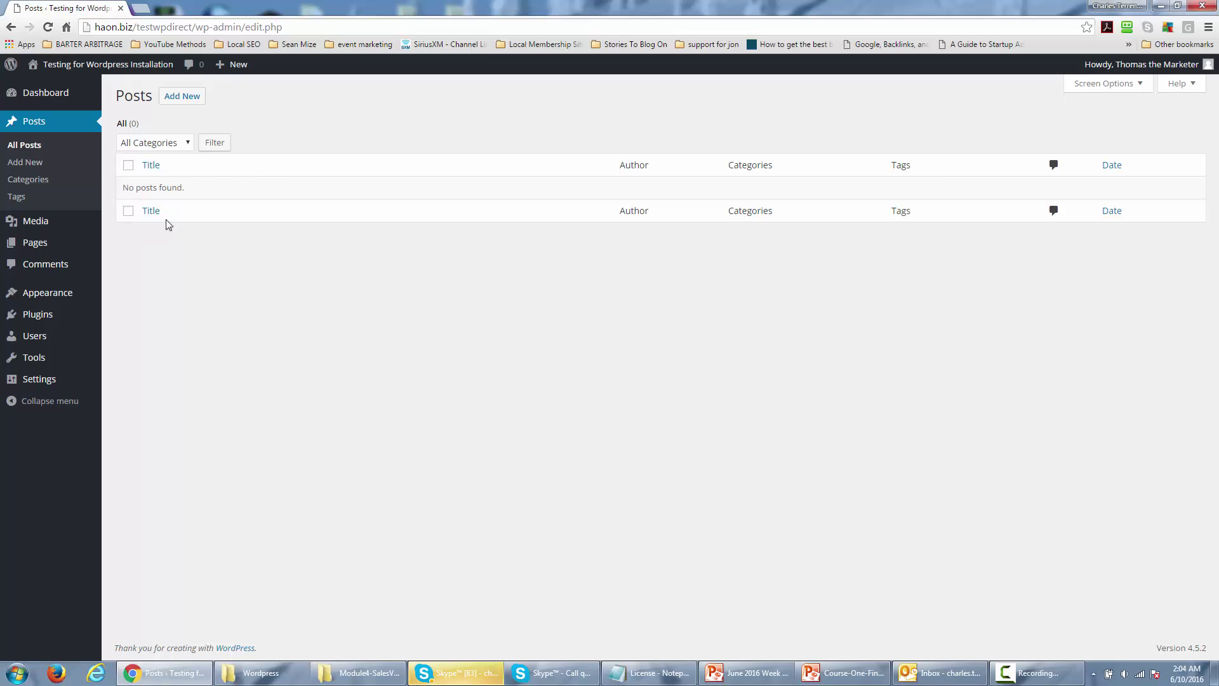
pyautogui.click(175, 96)
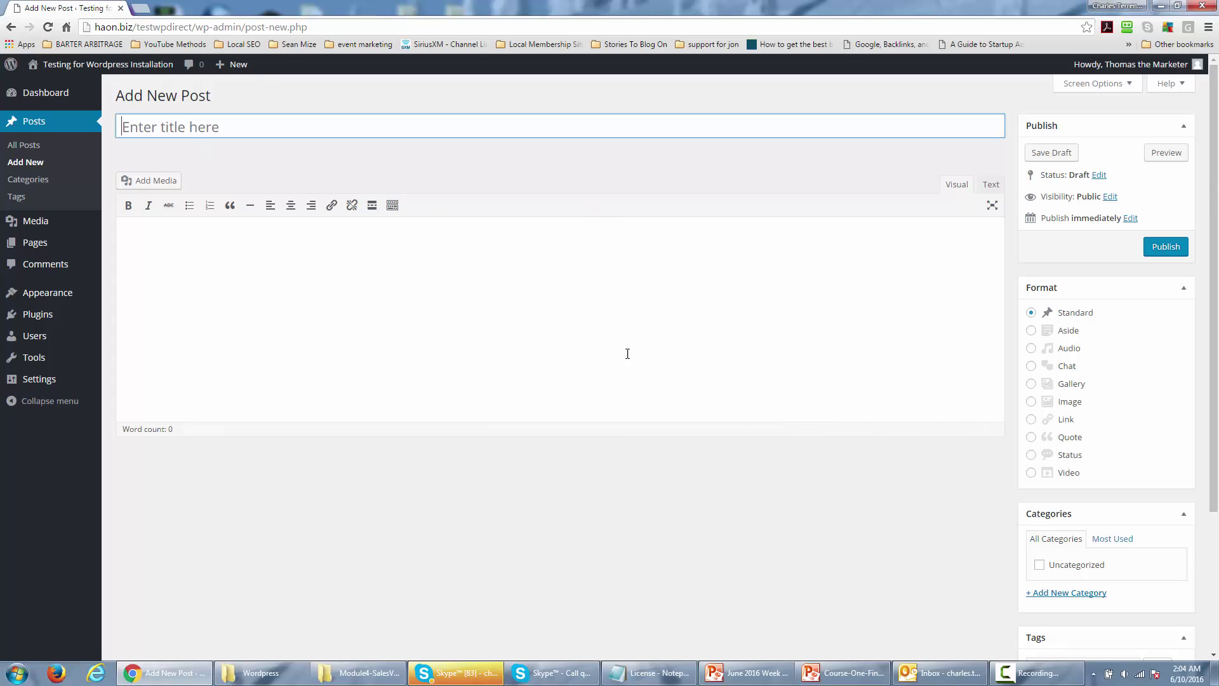
# Step: Look over the new post's publish, format, category, tag and featured image options
pyautogui.click(762, 483)
pyautogui.scroll(-1, 773, 482)
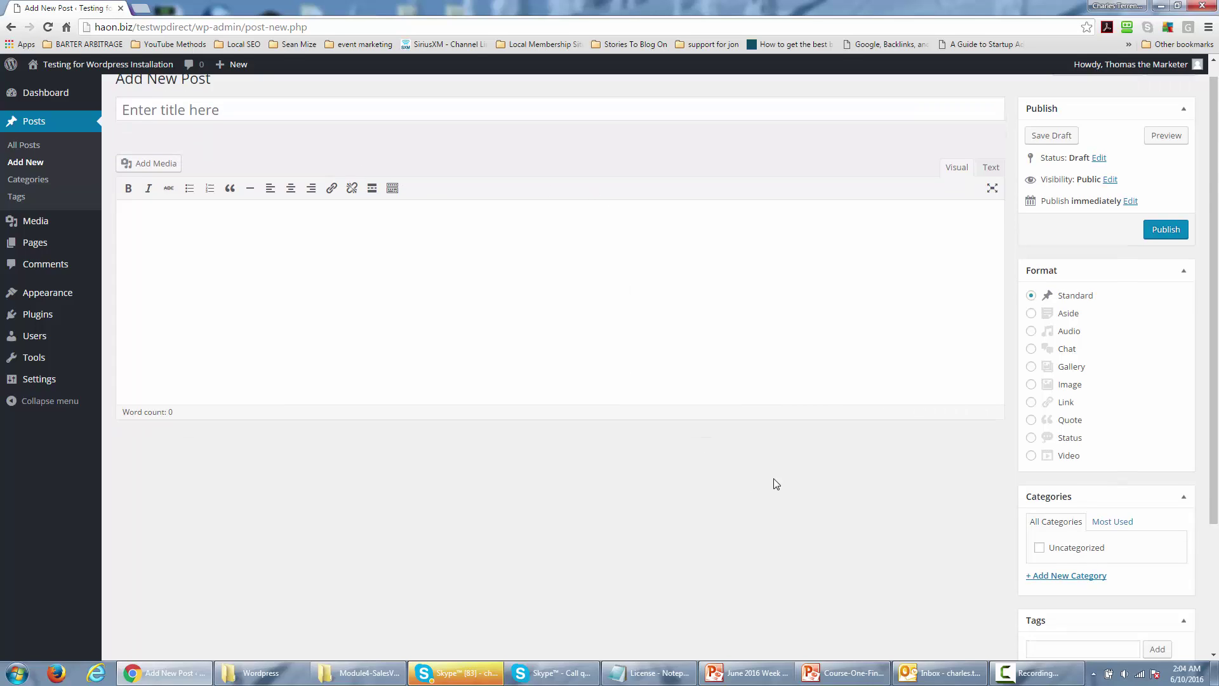
pyautogui.scroll(-2, 776, 483)
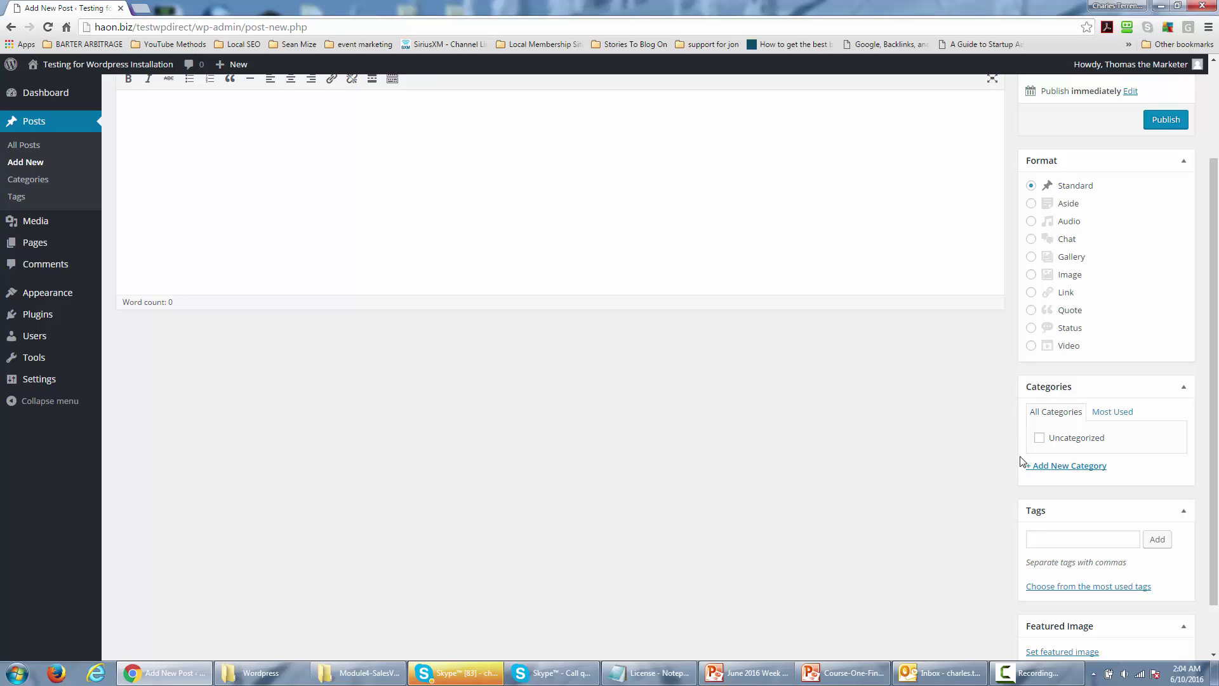
pyautogui.scroll(1, 1019, 457)
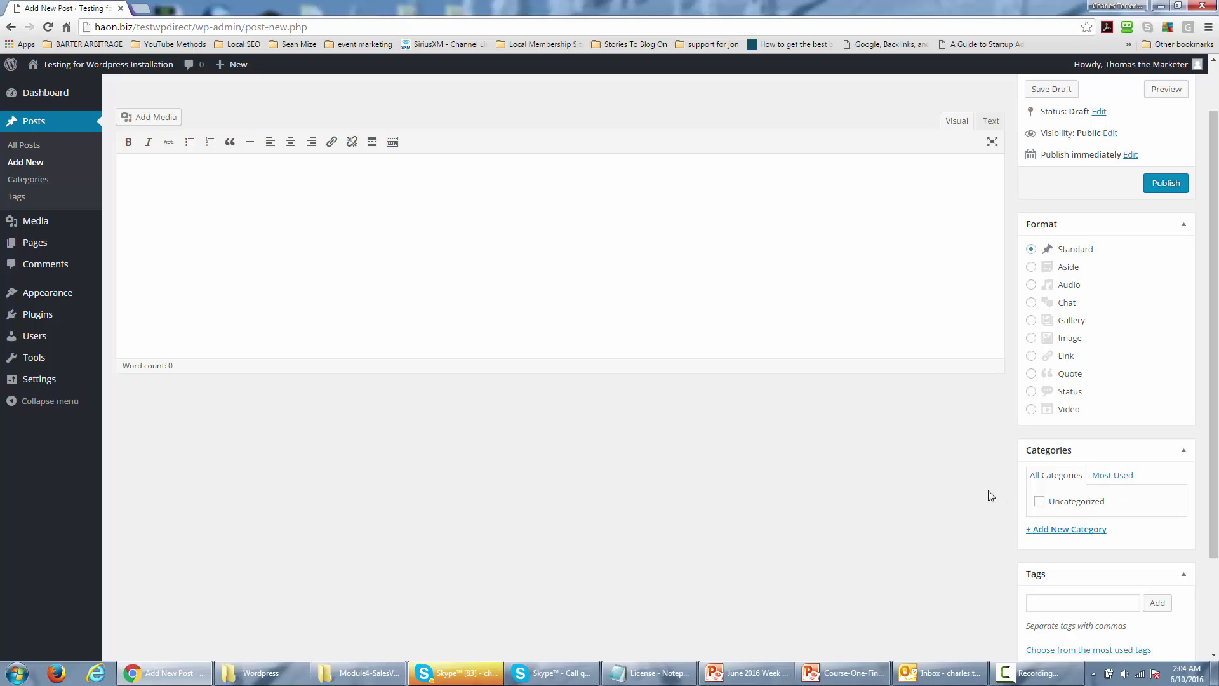
pyautogui.scroll(-2, 969, 515)
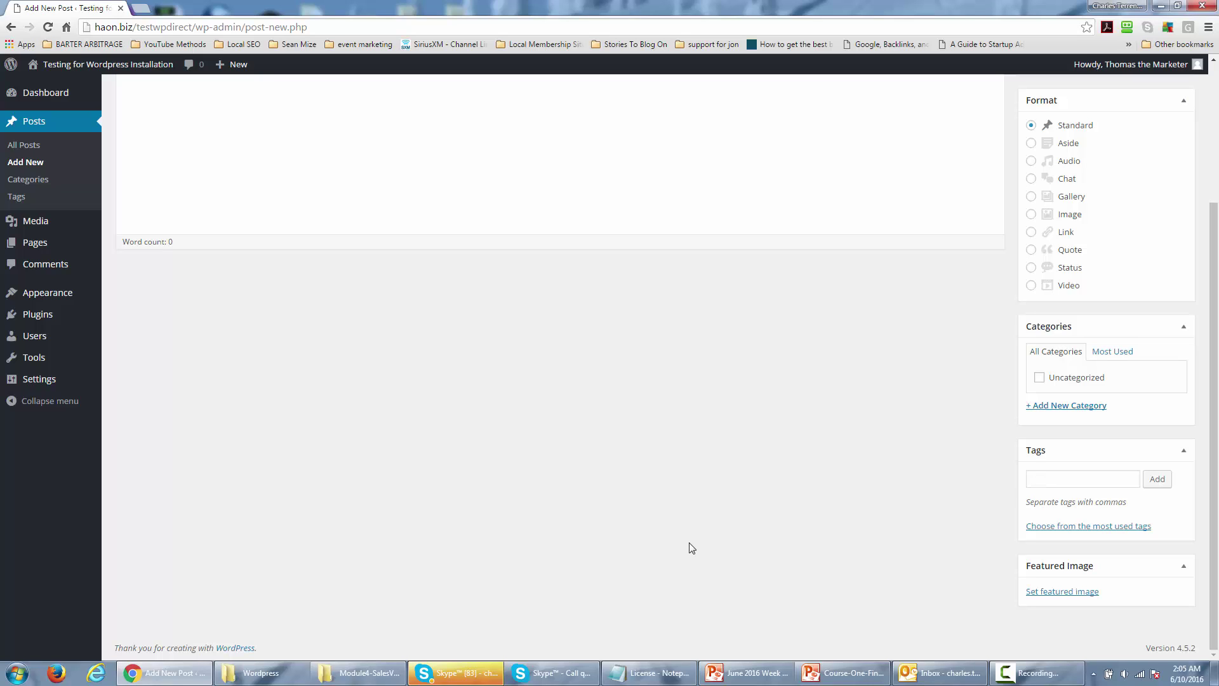
pyautogui.scroll(3, 688, 547)
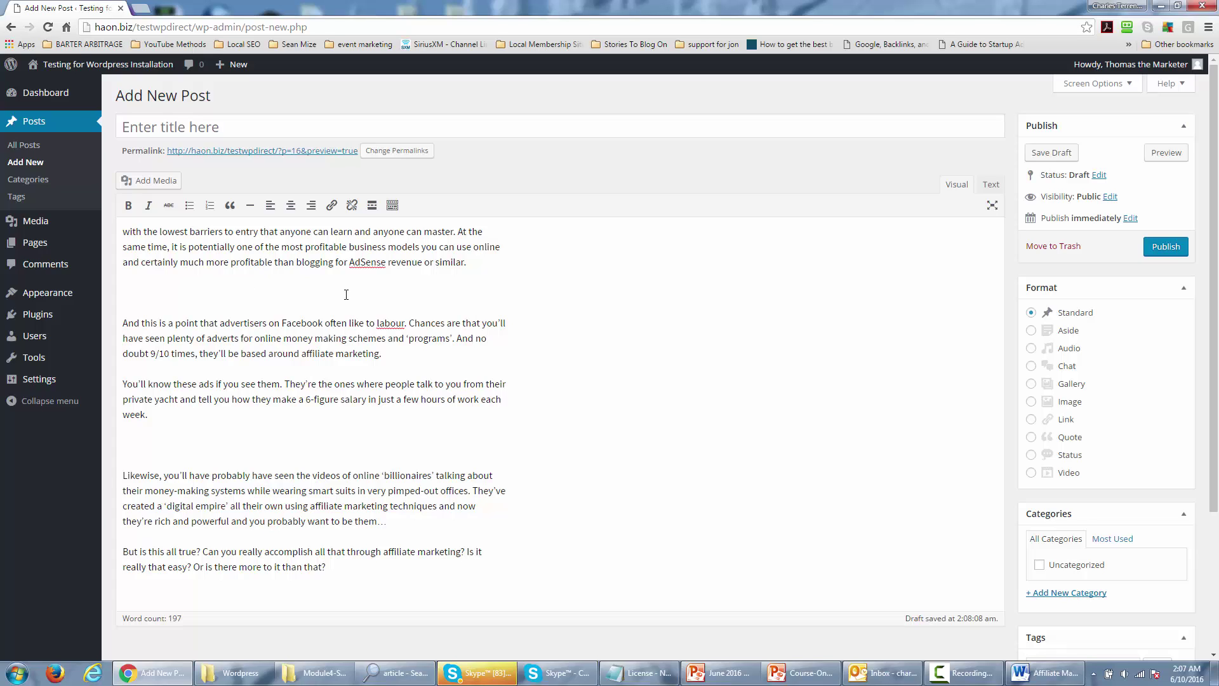
# Step: Remove the extra blank lines above the paragraphs beginning "And this is a point" and "Likewise" in the post body
pyautogui.press('Delete')
pyautogui.press('Delete')
pyautogui.write('A')
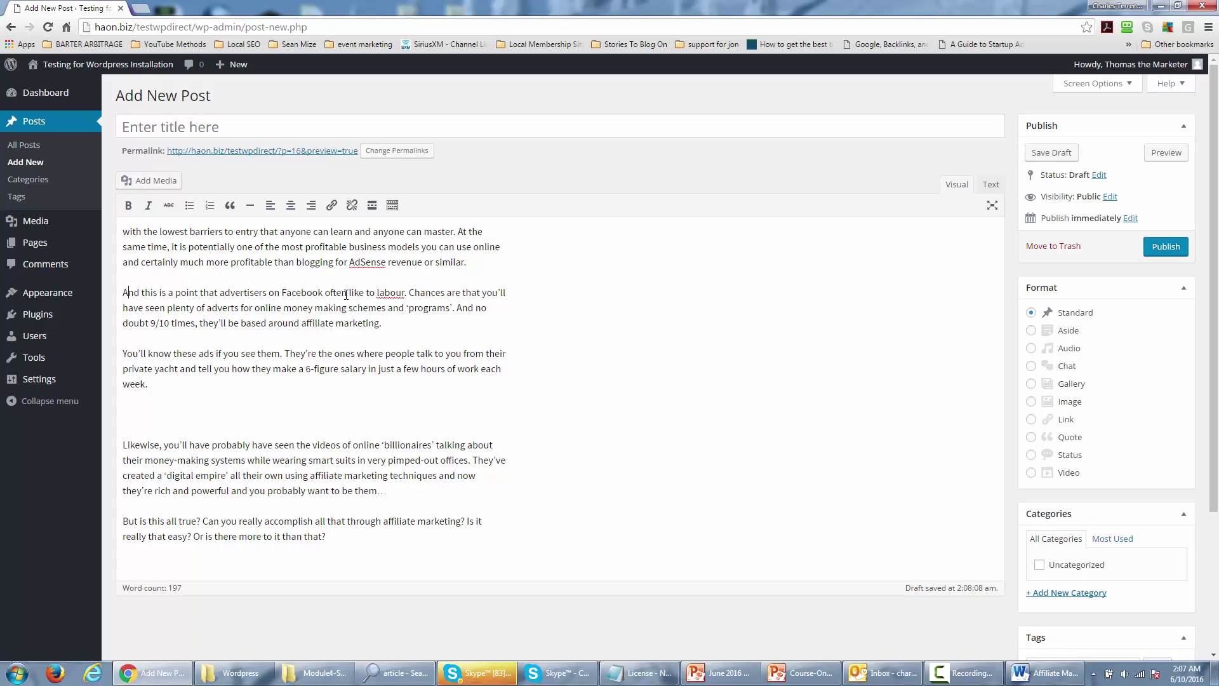
pyautogui.press('Down')
pyautogui.press('Down')
pyautogui.press('Delete')
pyautogui.press('Delete')
pyautogui.write('L')
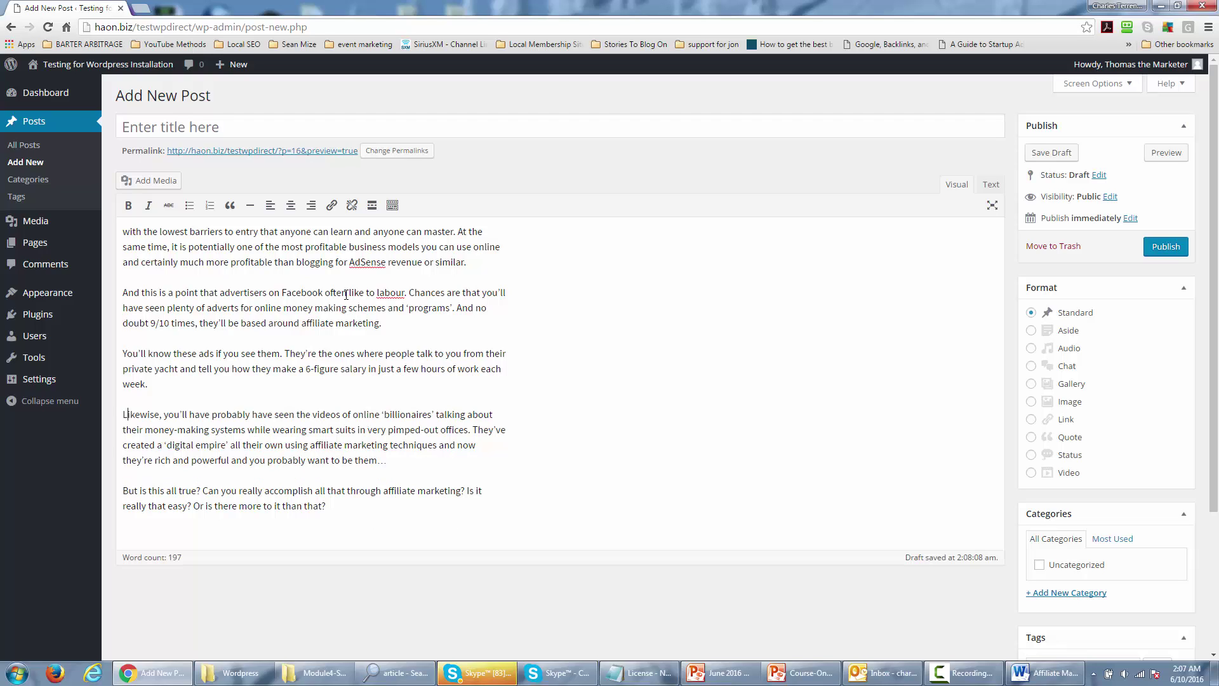
pyautogui.press('Down')
pyautogui.press('Down')
pyautogui.press('Down')
pyautogui.press('Down')
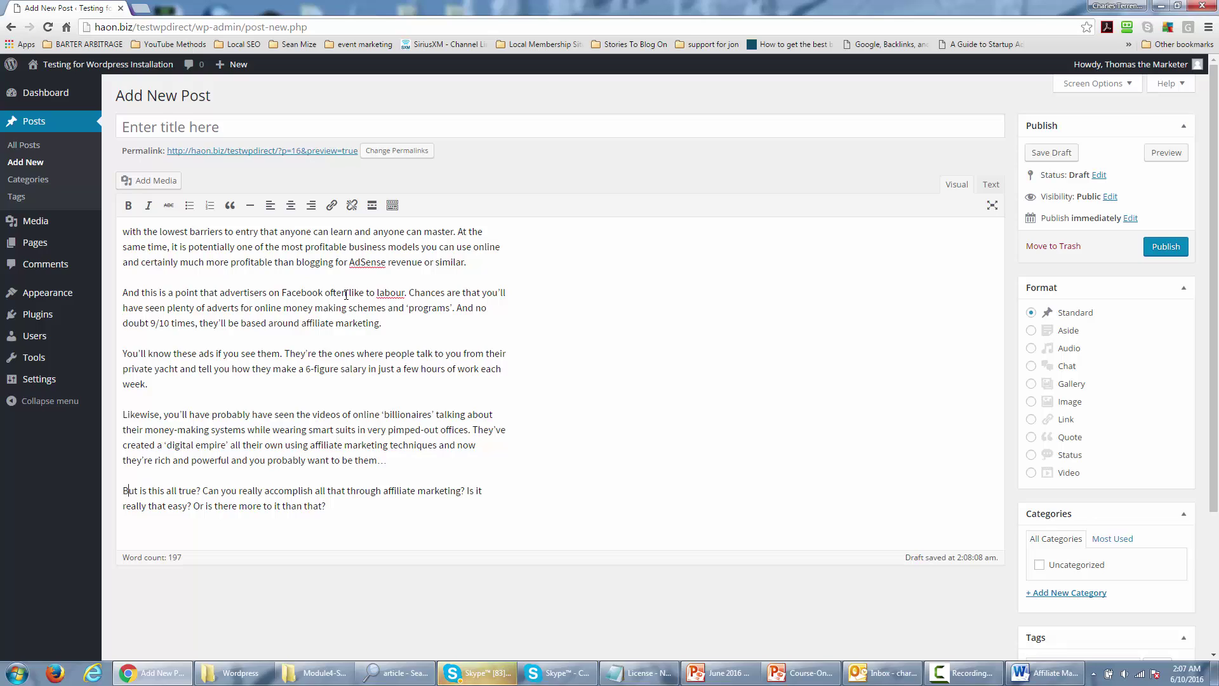
# Step: Insert the Tulips image from the media library at the start of the post text as a 150 × 150 thumbnail, aligned left
pyautogui.press('Up')
pyautogui.press('Up')
pyautogui.press('Up')
pyautogui.press('Up')
pyautogui.press('Up')
pyautogui.press('Up')
pyautogui.press('Up')
pyautogui.press('Up')
pyautogui.press('Up')
pyautogui.press('Up')
pyautogui.press('Up')
pyautogui.press('Up')
pyautogui.press('Up')
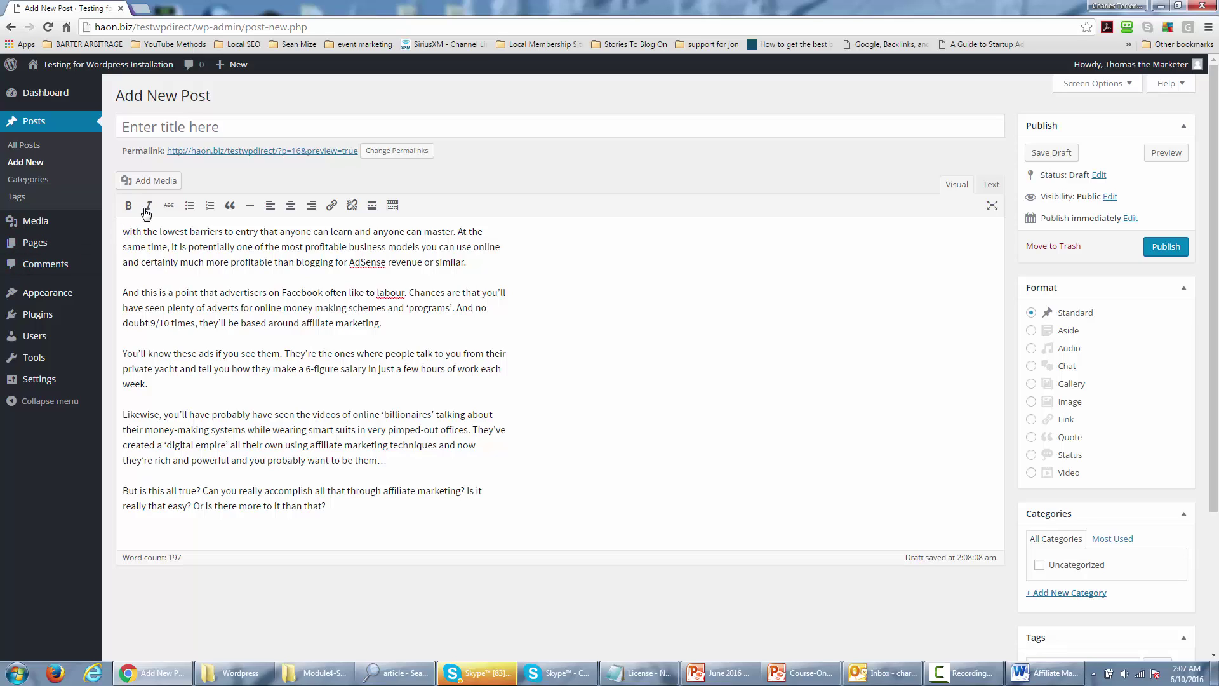
pyautogui.click(153, 183)
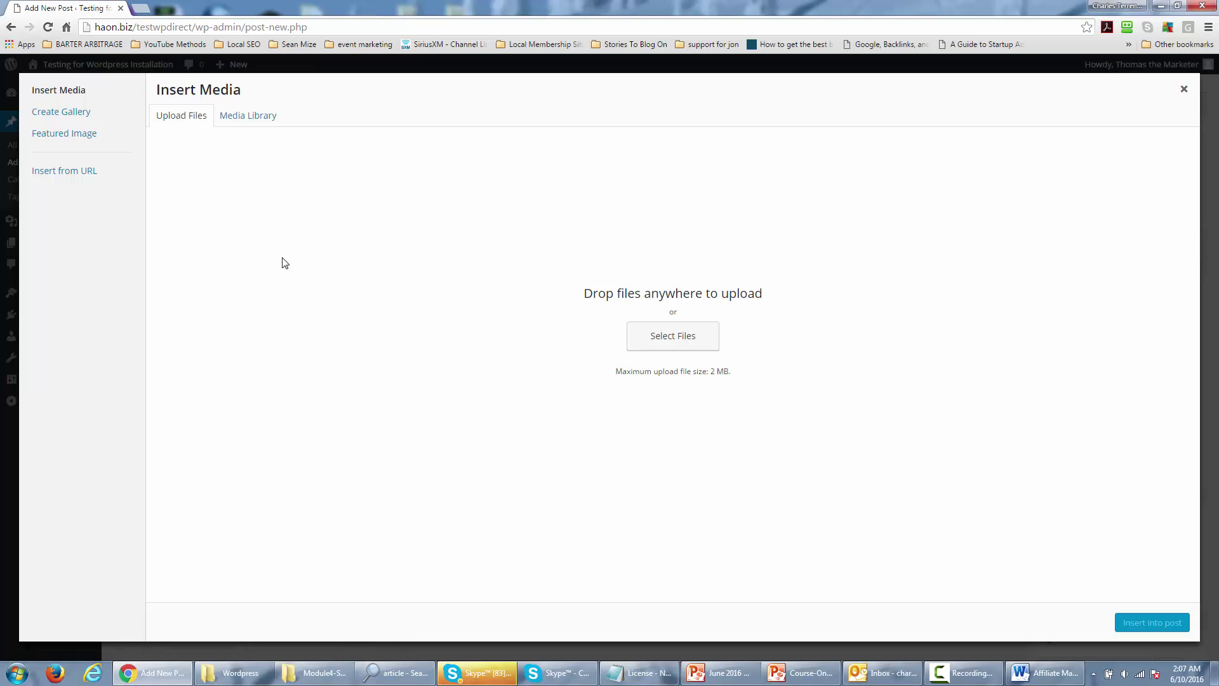
pyautogui.click(243, 119)
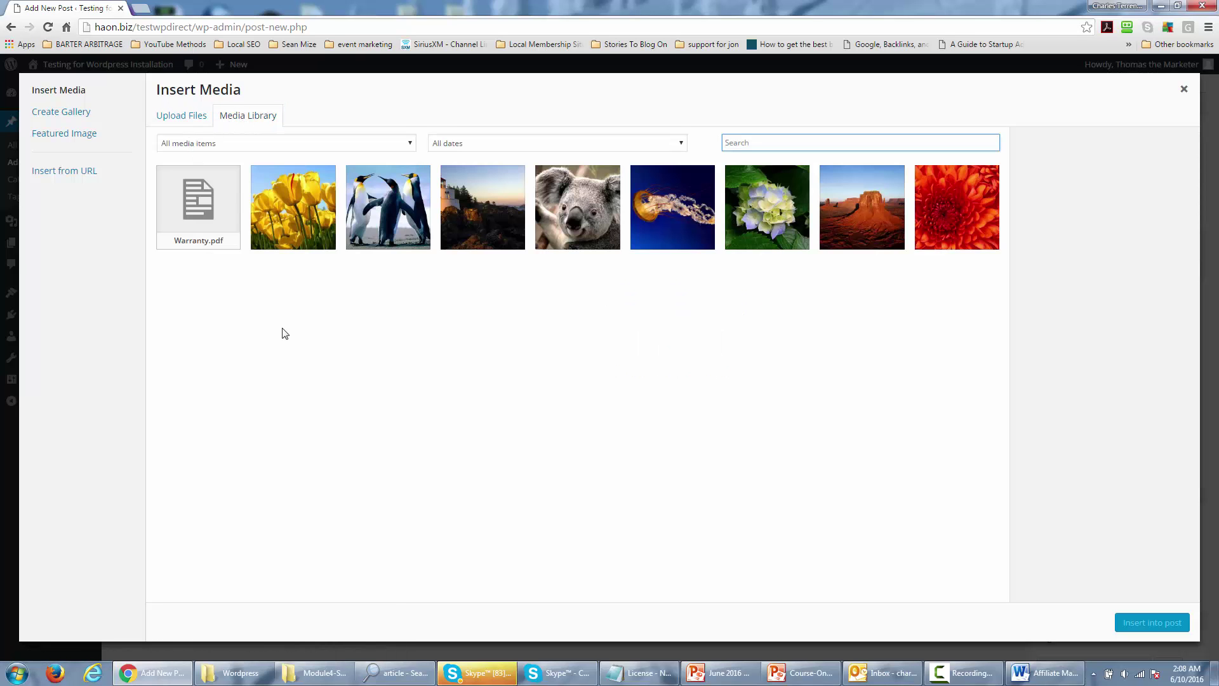
pyautogui.click(285, 216)
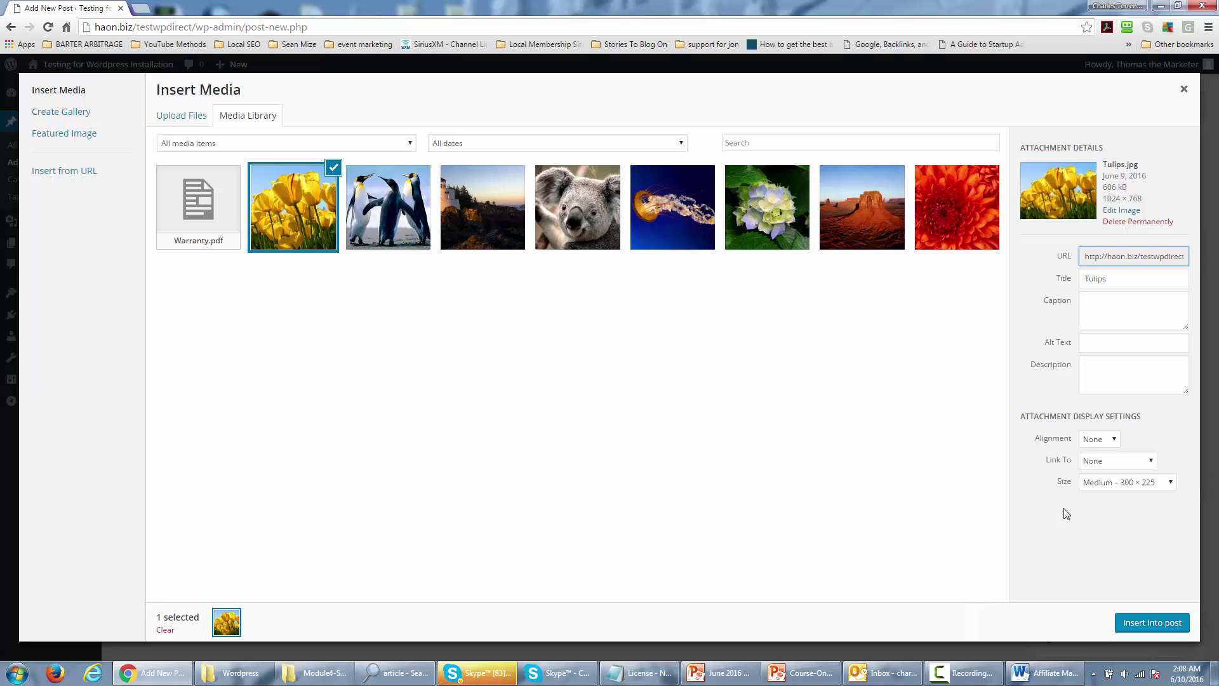
pyautogui.click(1171, 485)
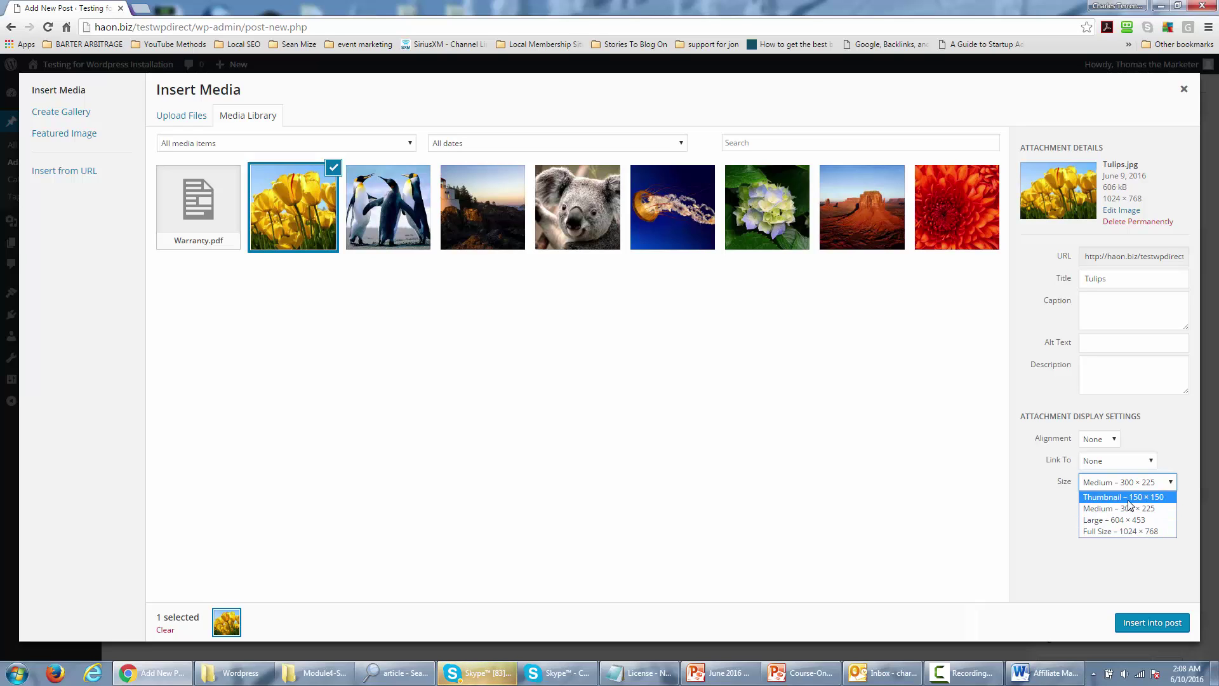
pyautogui.click(1129, 499)
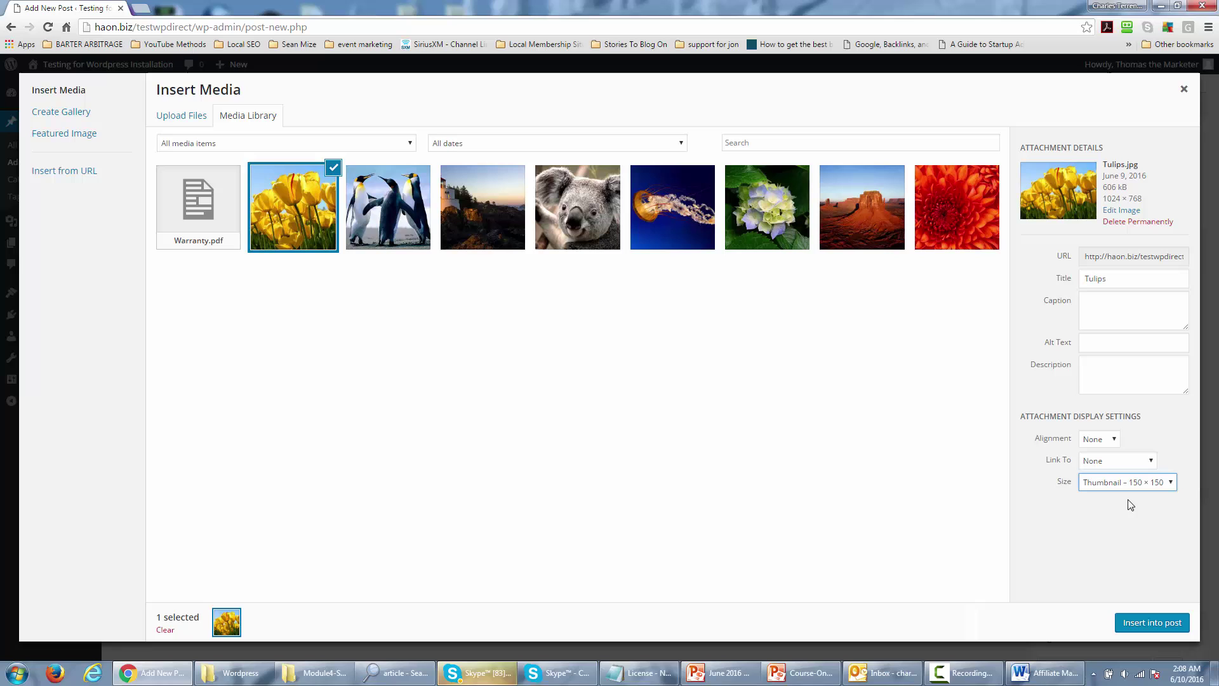
pyautogui.click(1138, 626)
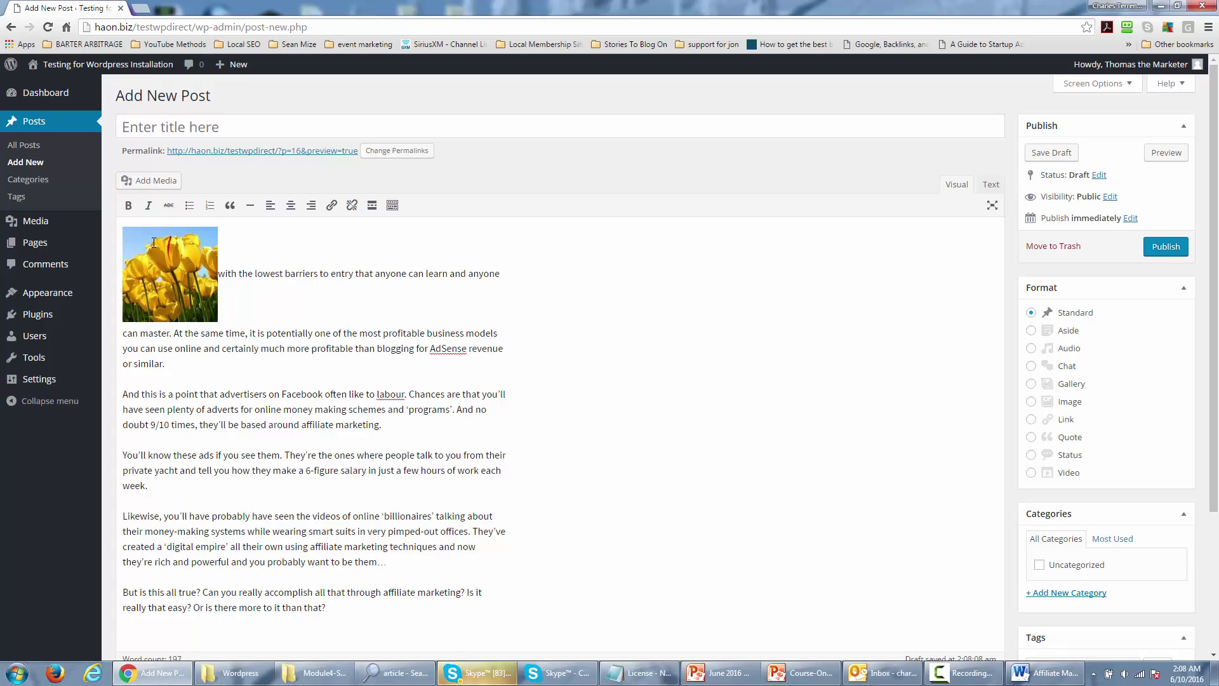
pyautogui.click(181, 266)
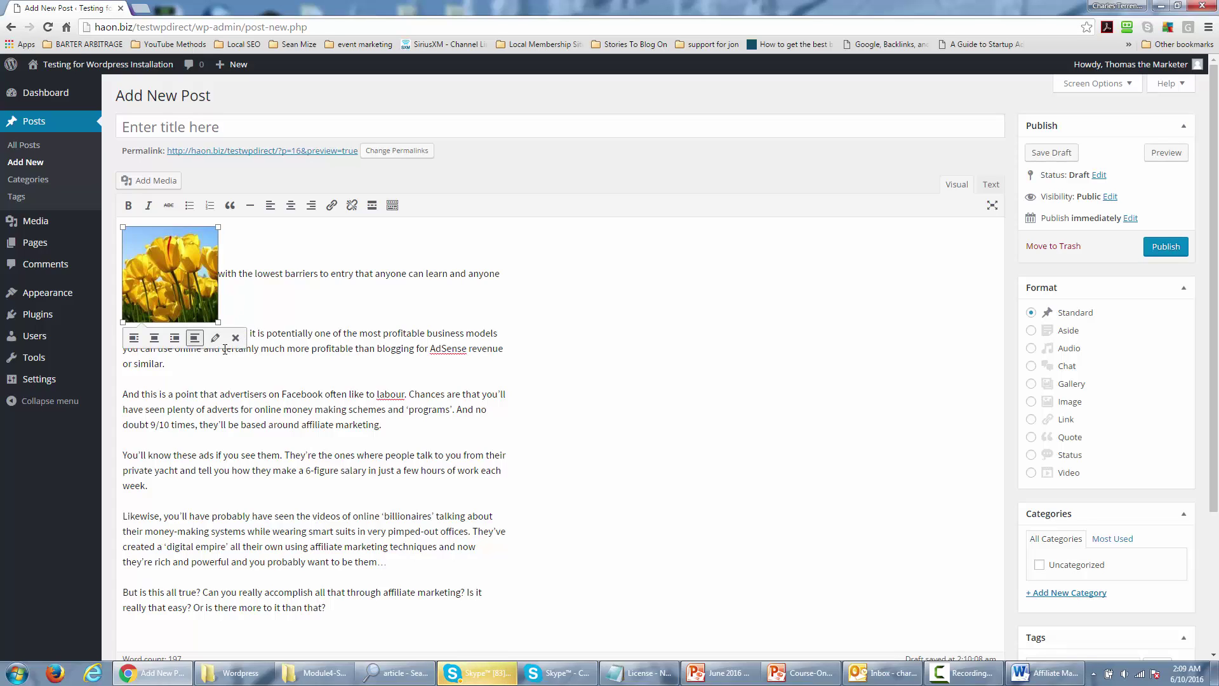
pyautogui.click(134, 339)
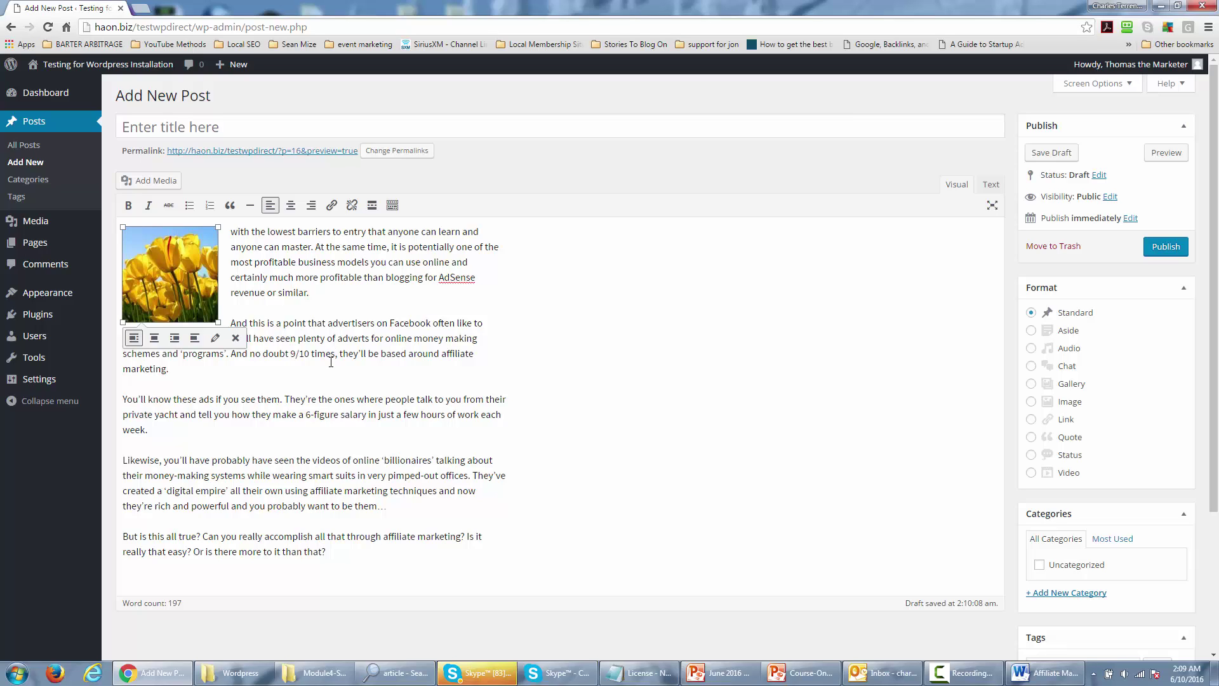
pyautogui.moveTo(423, 278); pyautogui.dragTo(327, 287)
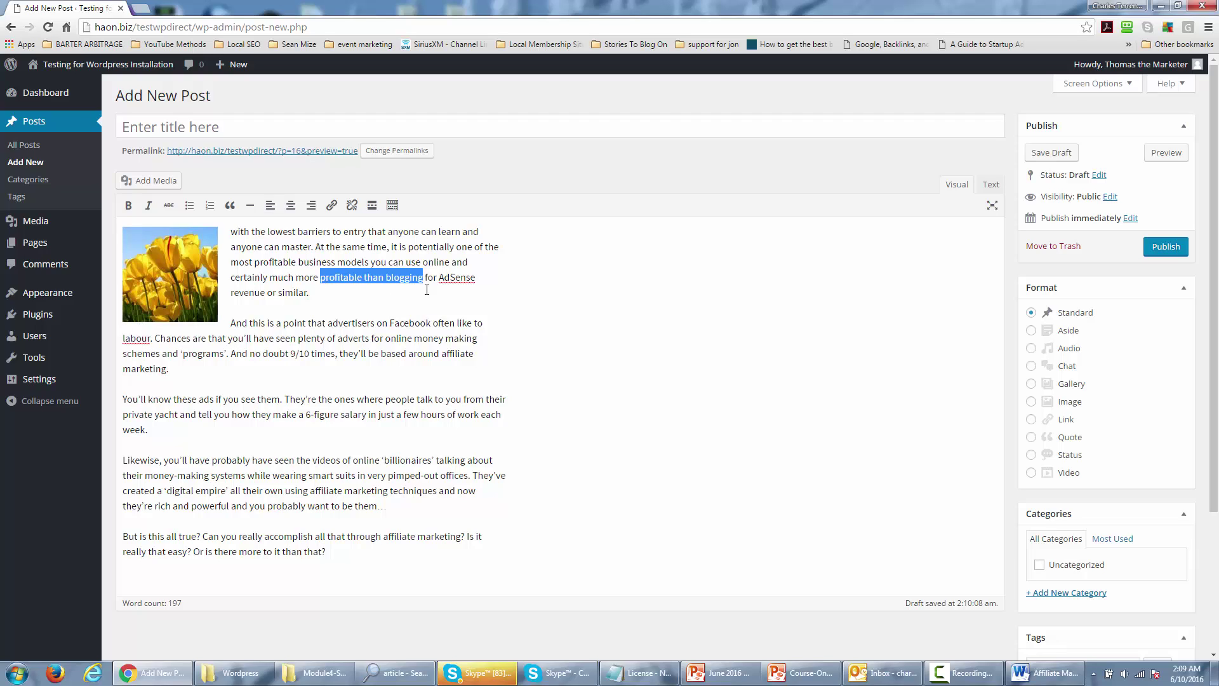
pyautogui.click(332, 206)
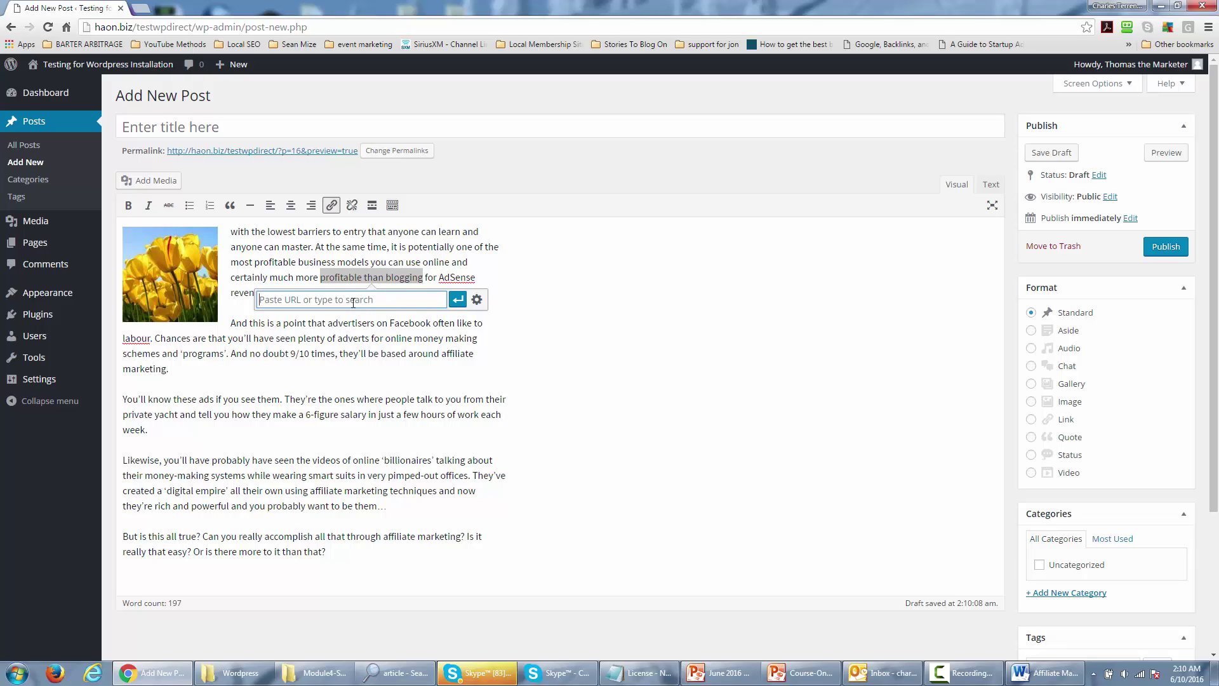
pyautogui.write('http')
pyautogui.write(':/g')
pyautogui.write('/google')
pyautogui.write('.com')
pyautogui.click(459, 300)
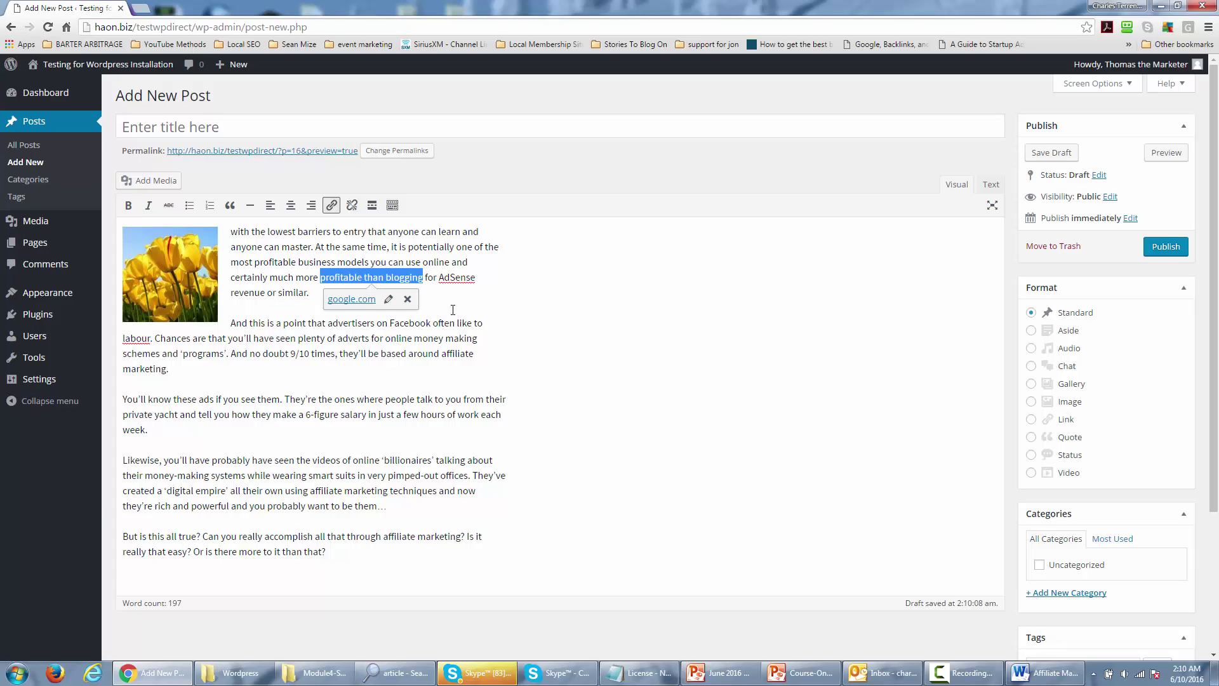
pyautogui.click(424, 353)
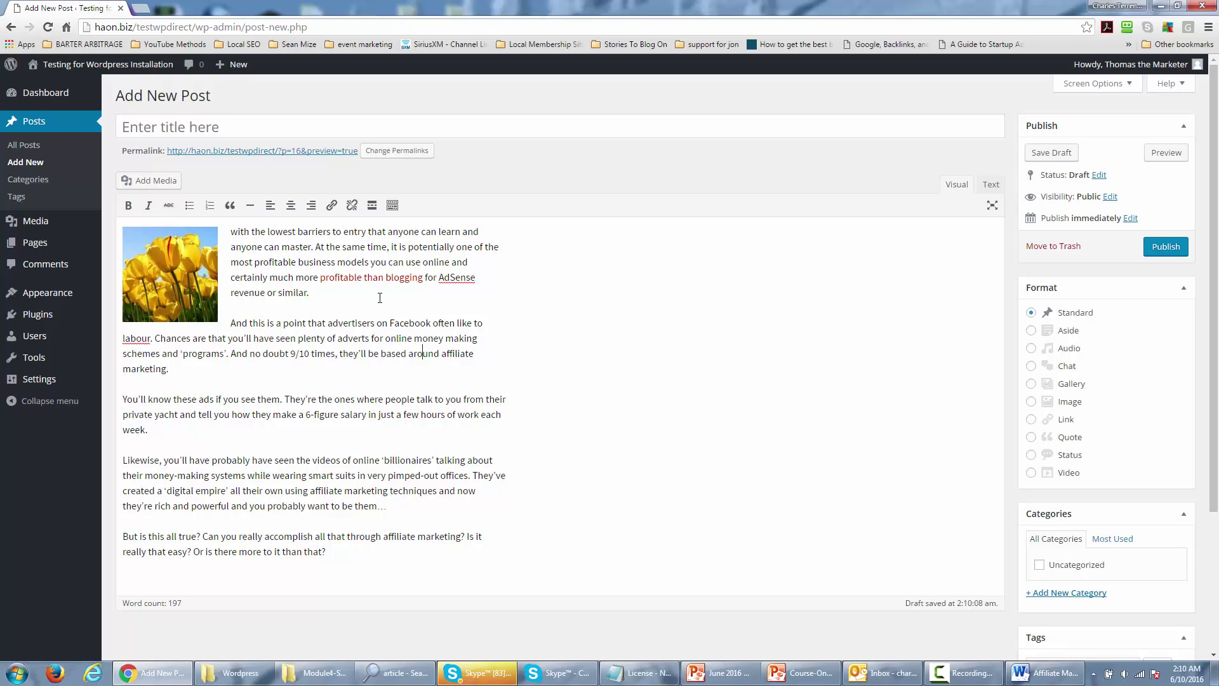
# Step: Format the paragraph beginning "You'll know these ads" as bold, italic and strikethrough
pyautogui.tripleClick(136, 431)
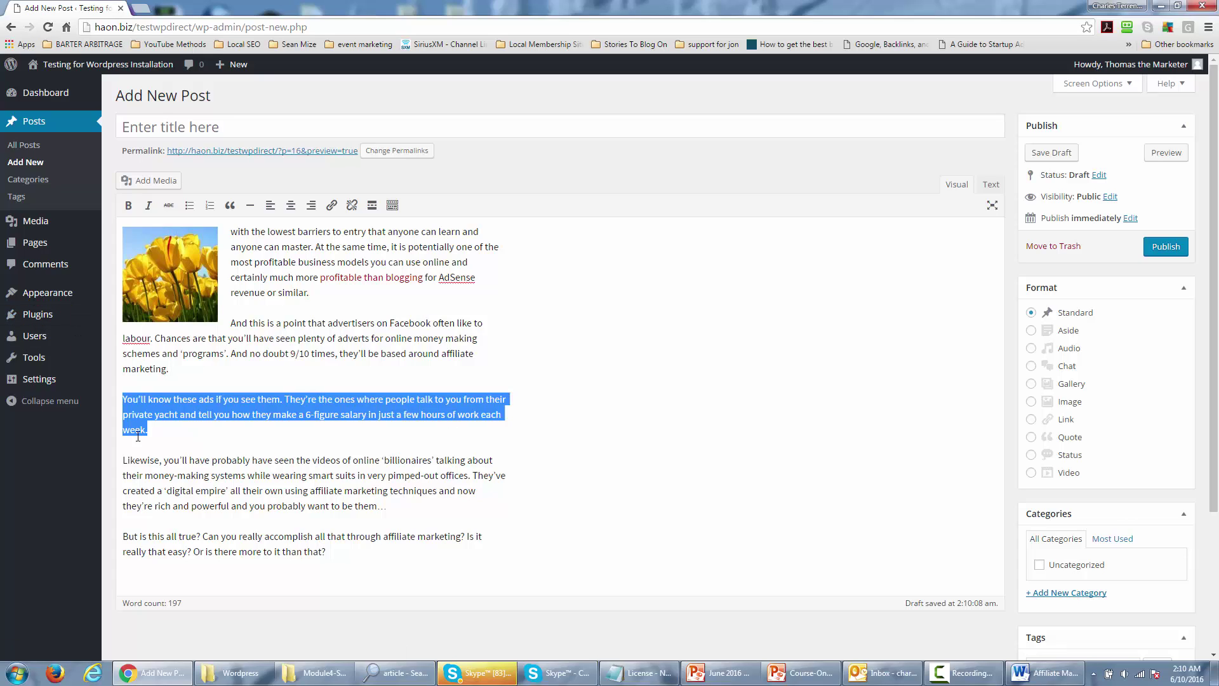
pyautogui.click(129, 205)
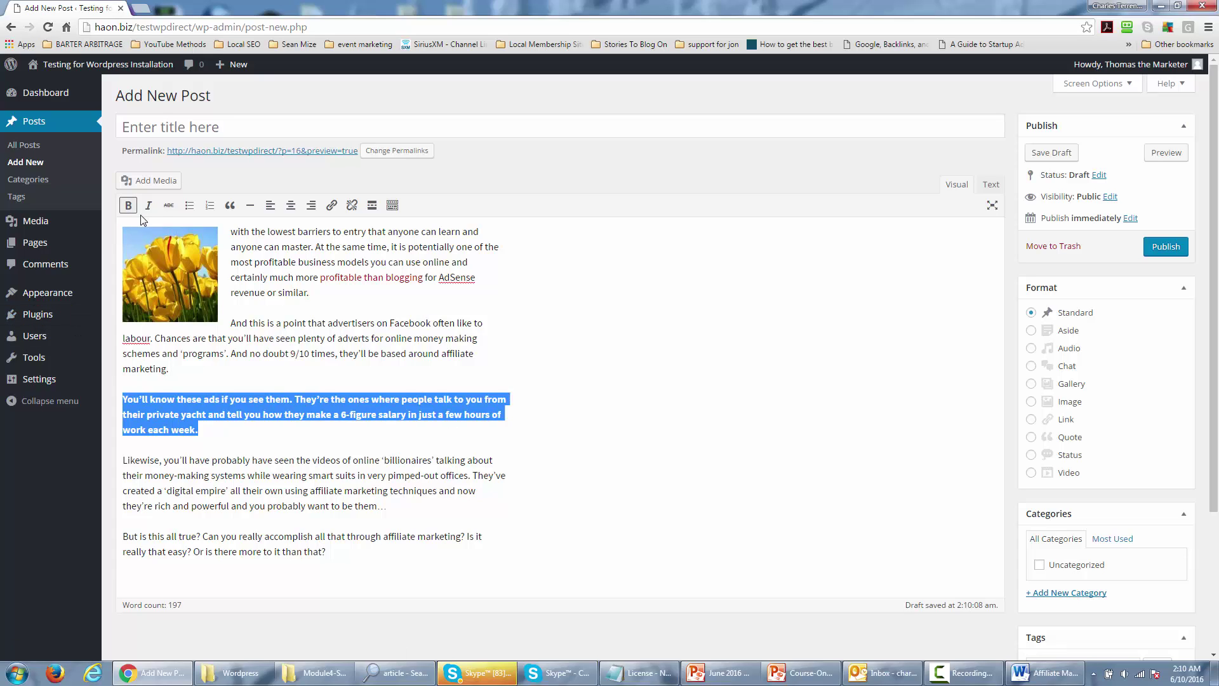
pyautogui.click(148, 208)
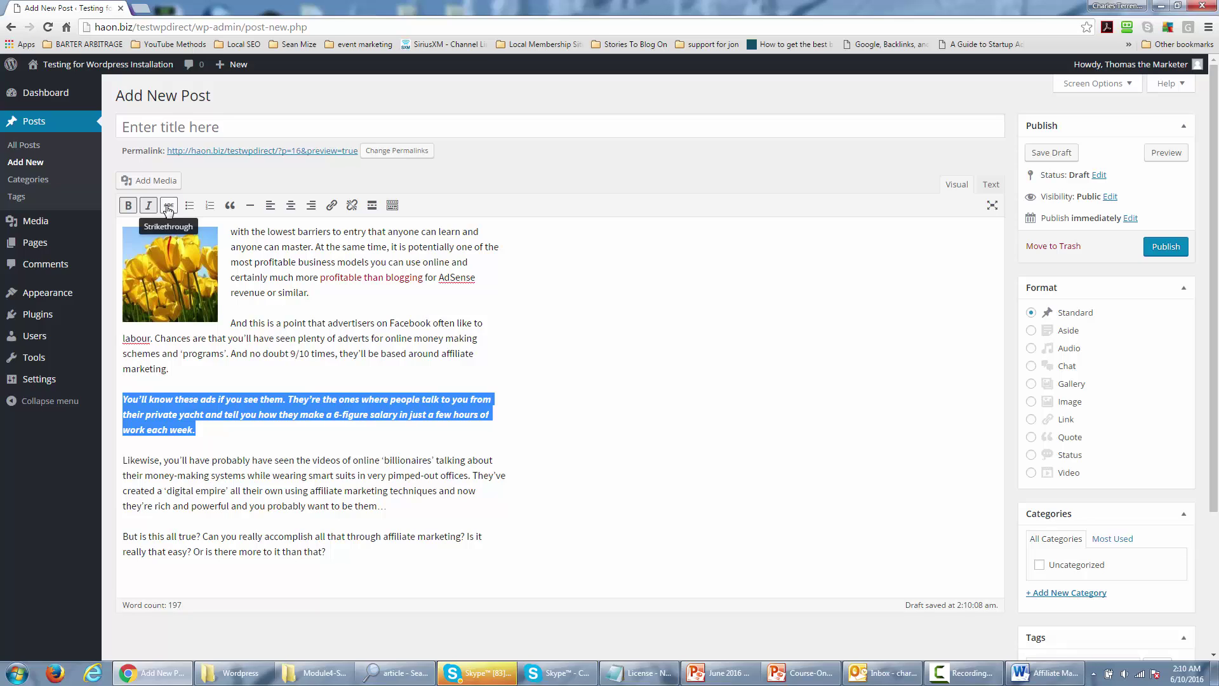
pyautogui.click(168, 207)
pyautogui.click(327, 475)
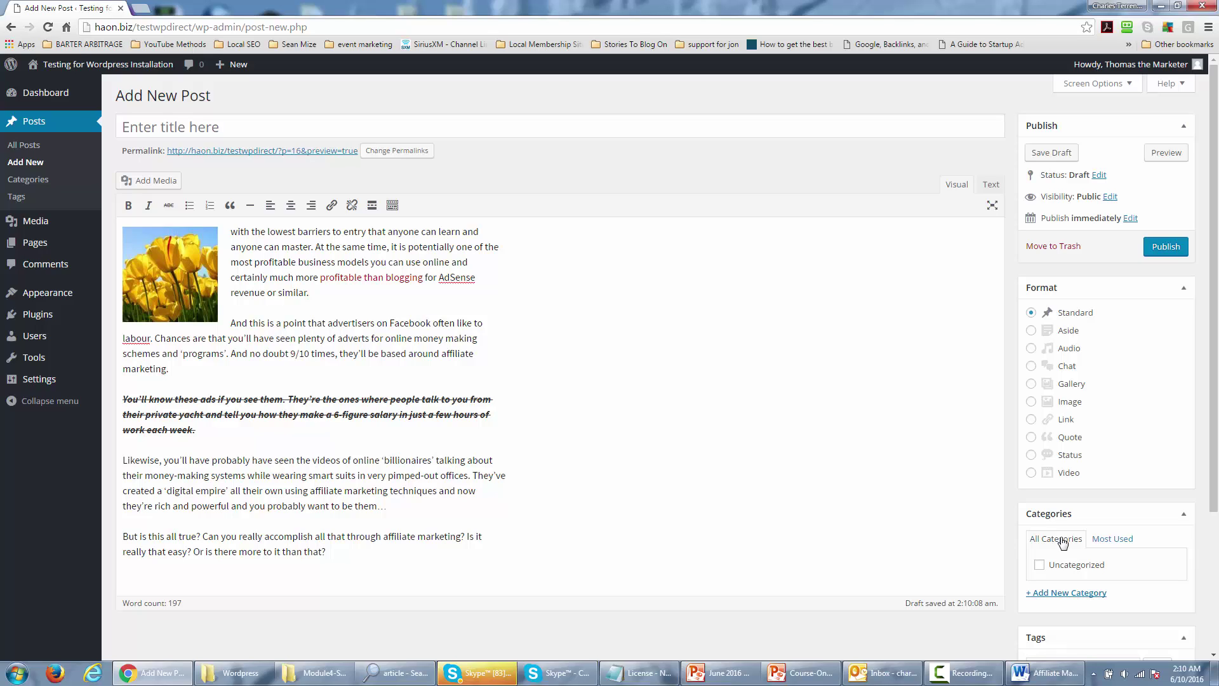
# Step: Add a new category named "affiiate marketing" to the post
pyautogui.click(1052, 595)
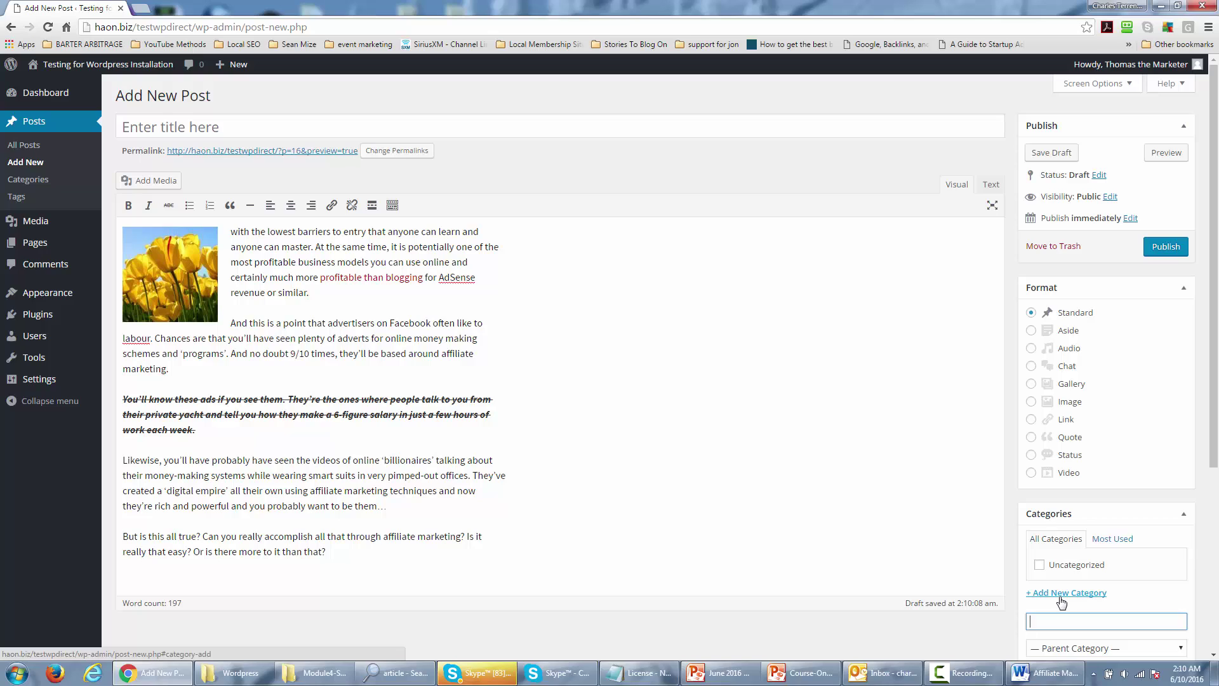
pyautogui.write('affiiate marketing')
pyautogui.scroll(-2, 972, 552)
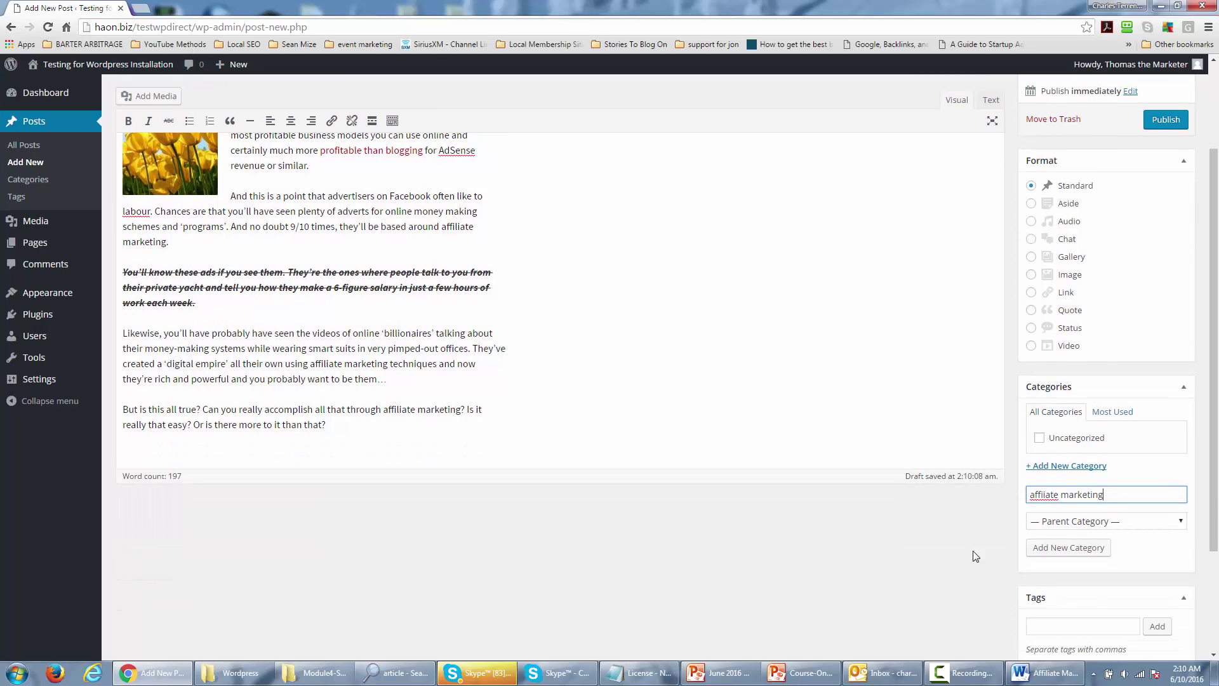
pyautogui.click(1054, 550)
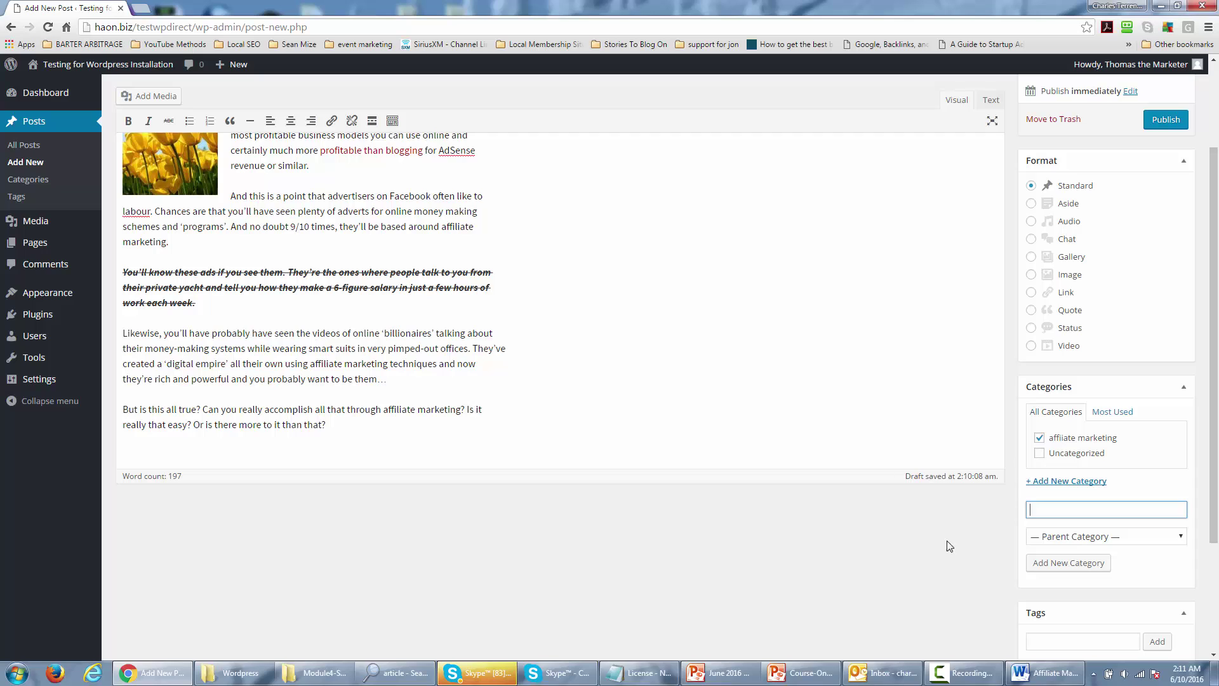
# Step: Add the tag "affiliate marketing" to the post
pyautogui.scroll(2, 970, 553)
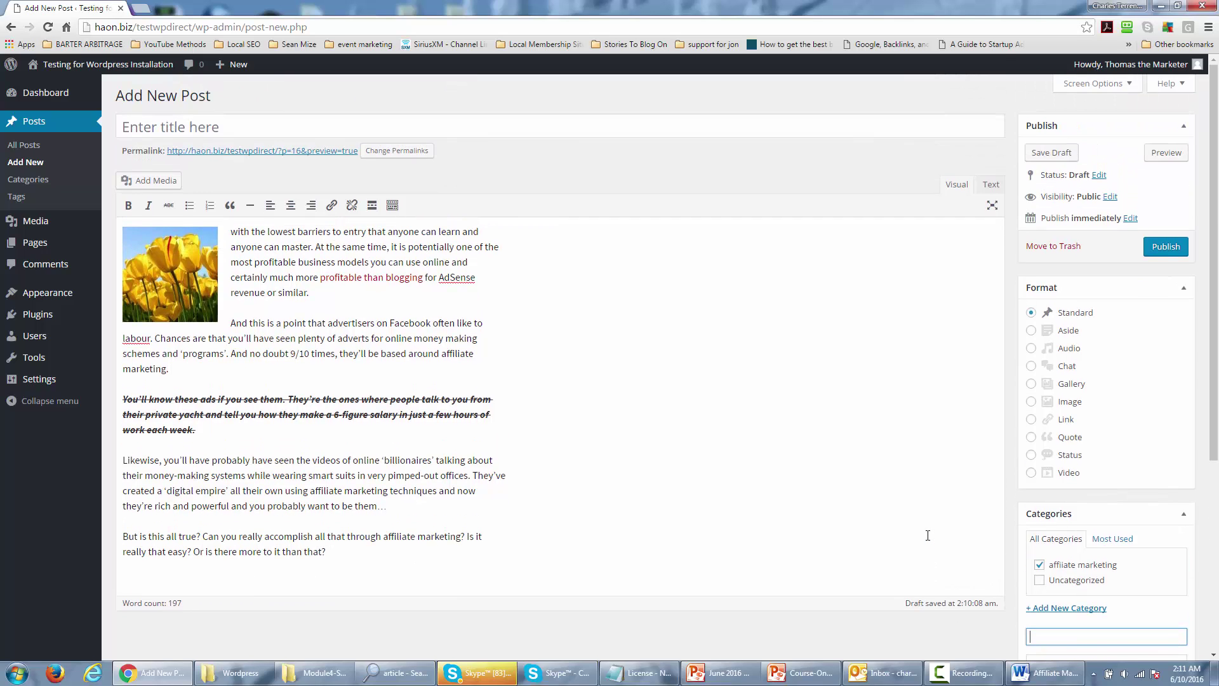
pyautogui.scroll(-3, 928, 536)
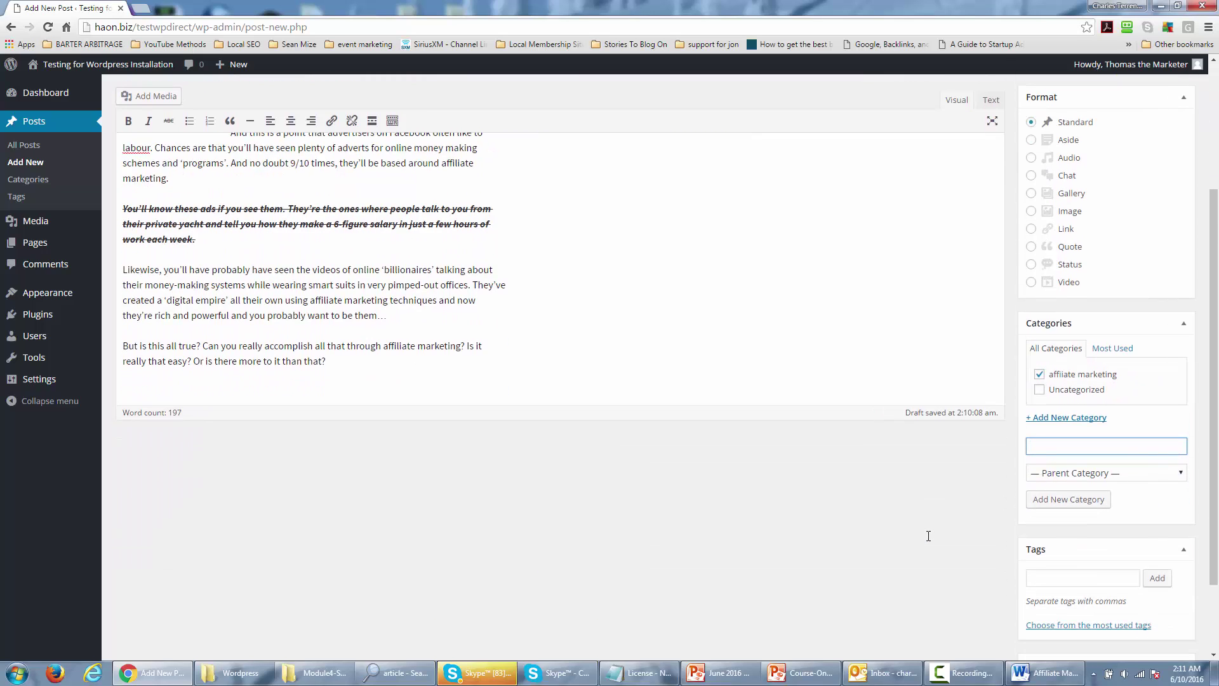
pyautogui.click(1044, 578)
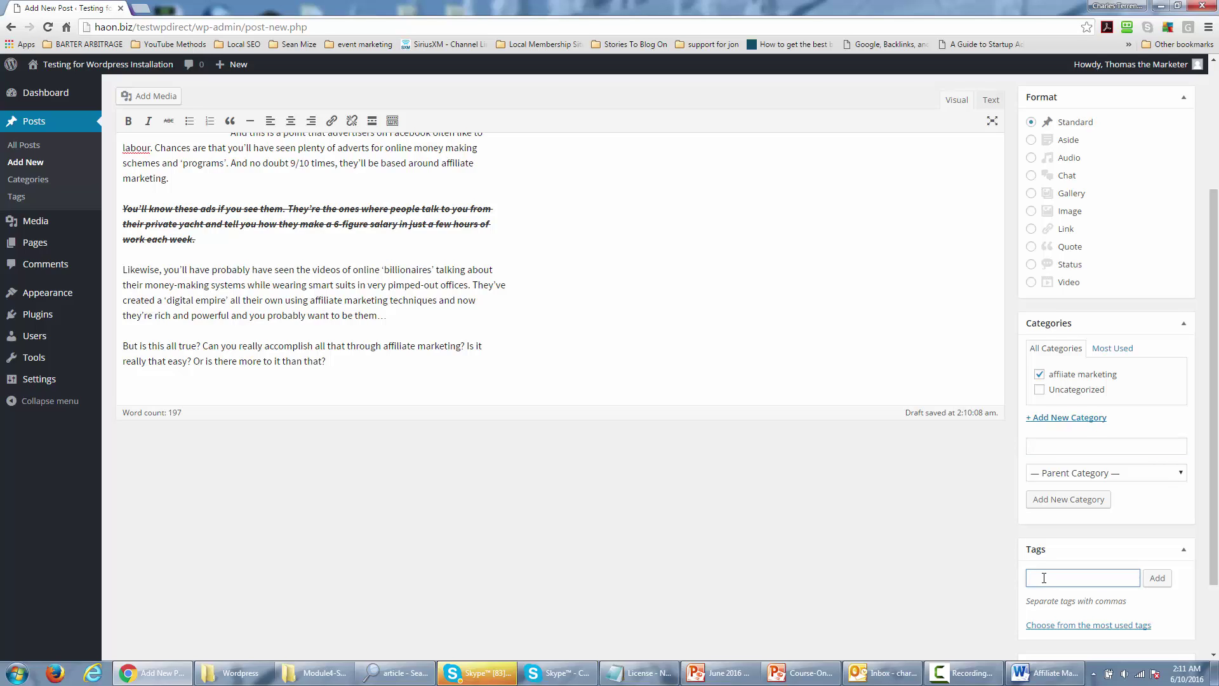
pyautogui.write('afrri')
pyautogui.write('iliate mar')
pyautogui.write('keting')
pyautogui.click(1160, 580)
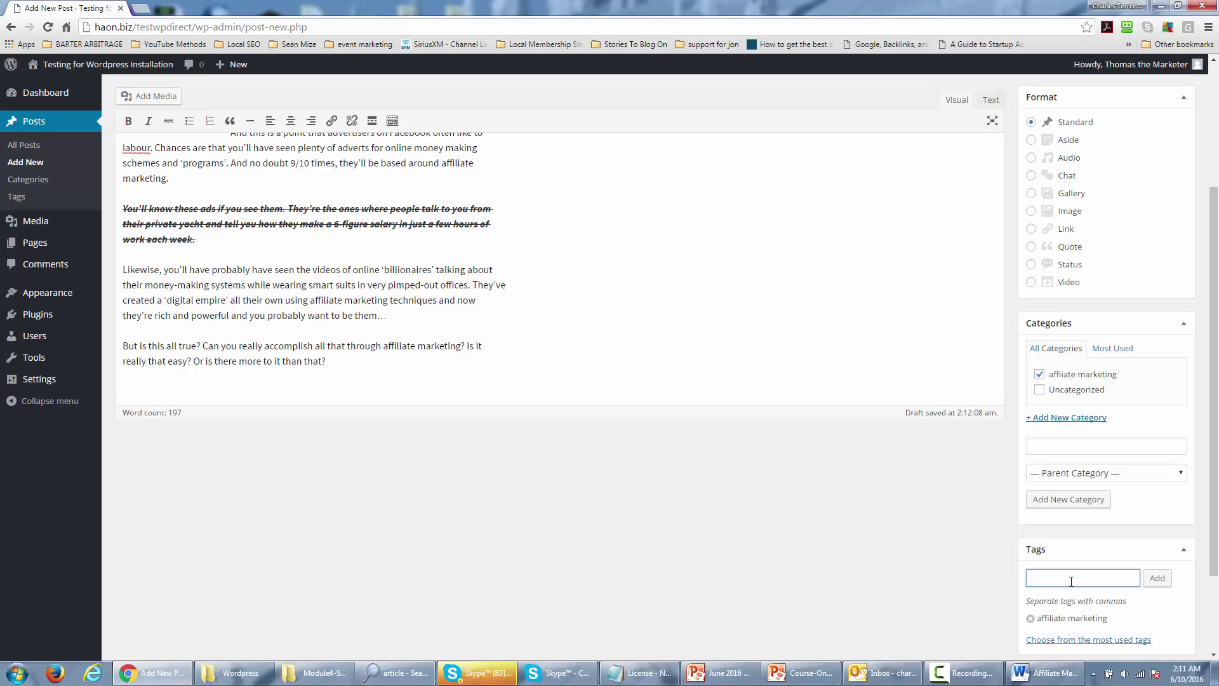
# Step: Add the tag "internet marketing" to the post
pyautogui.write('internet marketing')
pyautogui.click(1157, 578)
pyautogui.scroll(-1, 882, 581)
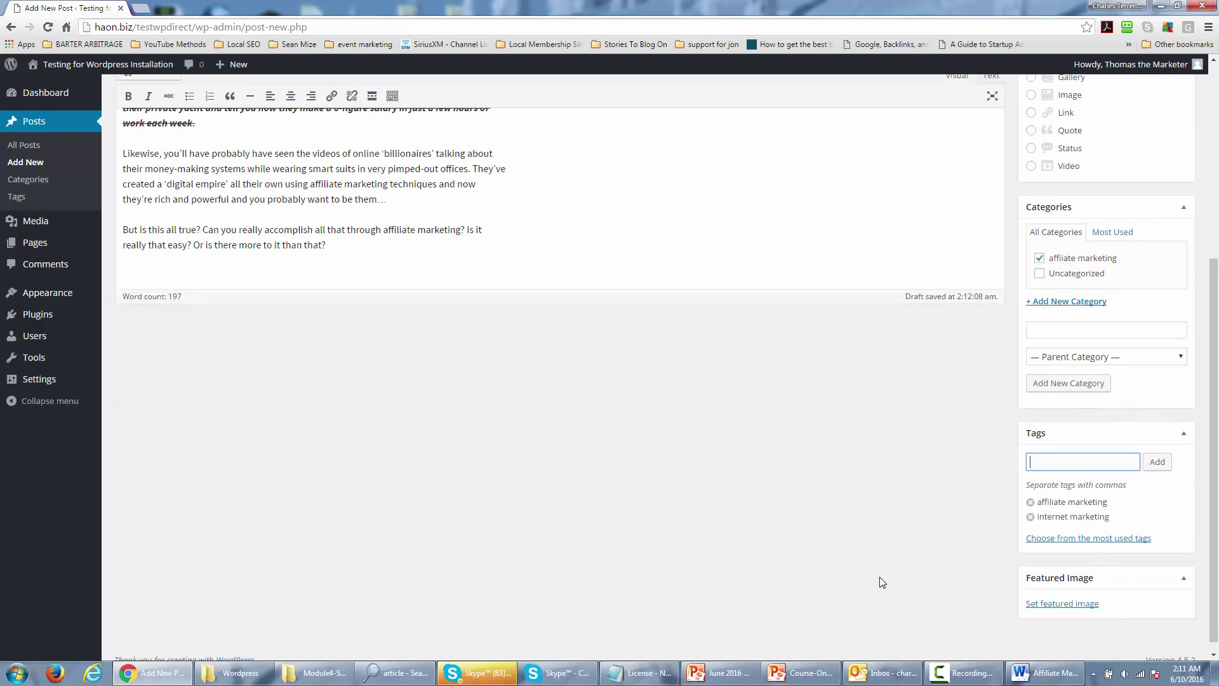
pyautogui.scroll(1, 882, 585)
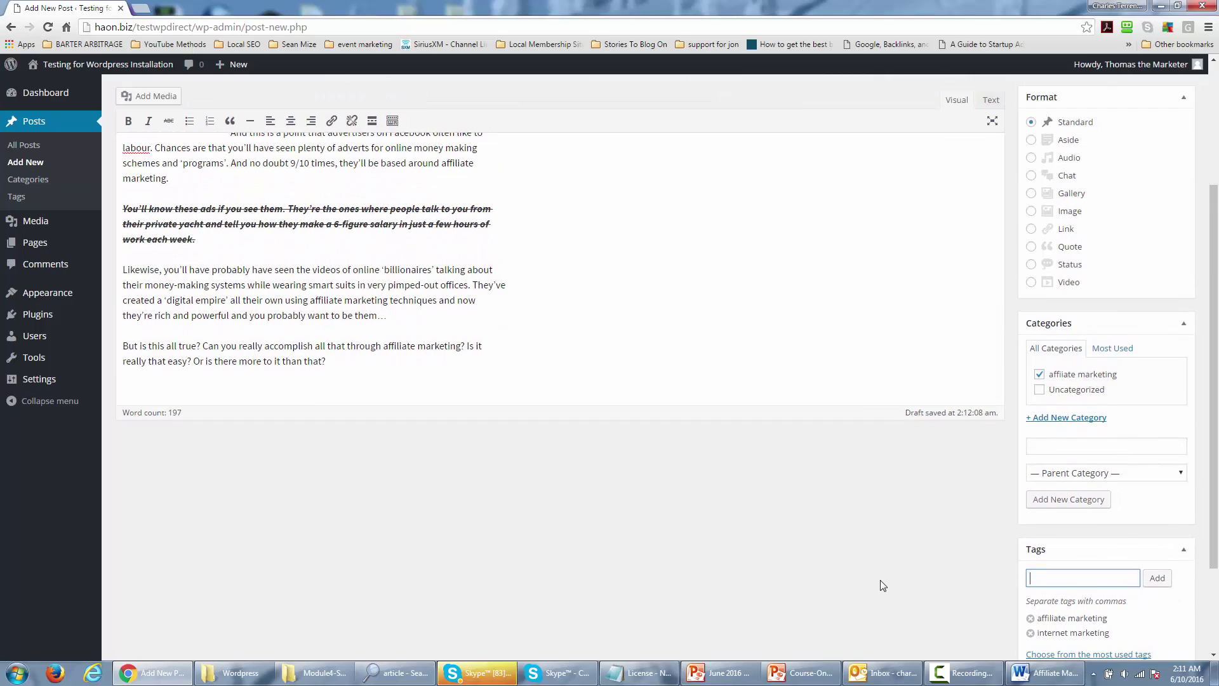
pyautogui.scroll(2, 883, 585)
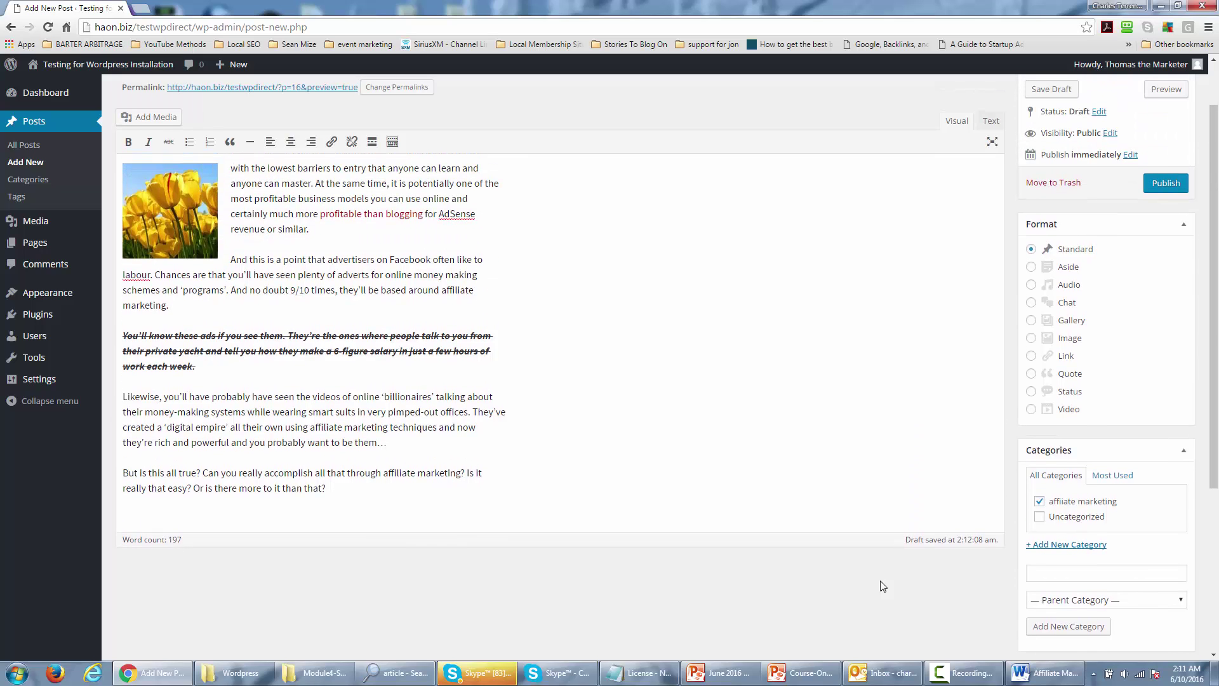
# Step: Set the yellow tulips picture, Tulips.jpg, from the media library as the post's featured image
pyautogui.scroll(-4, 881, 585)
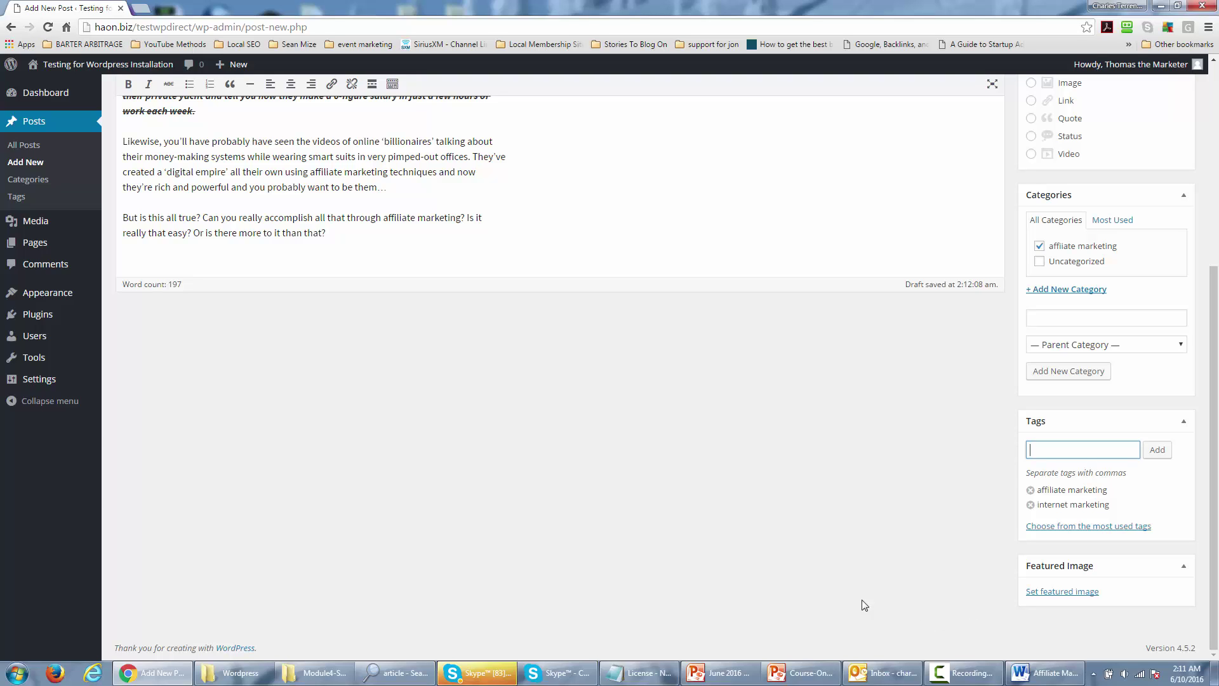
pyautogui.click(1056, 599)
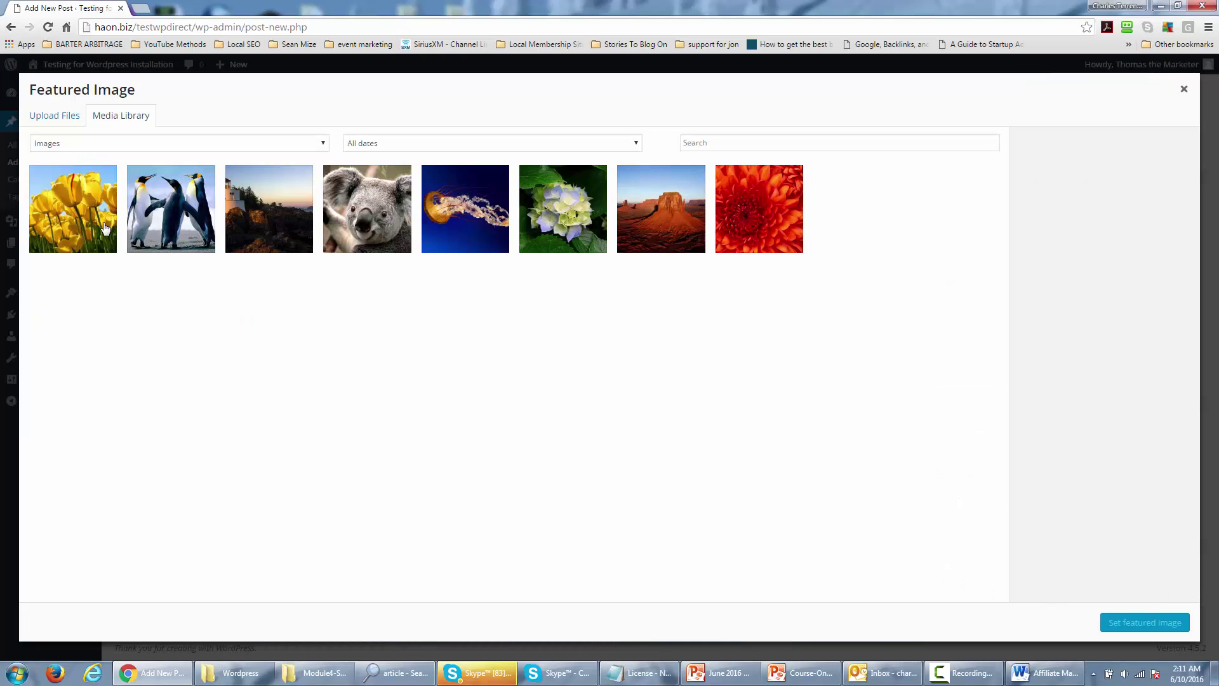
pyautogui.click(73, 221)
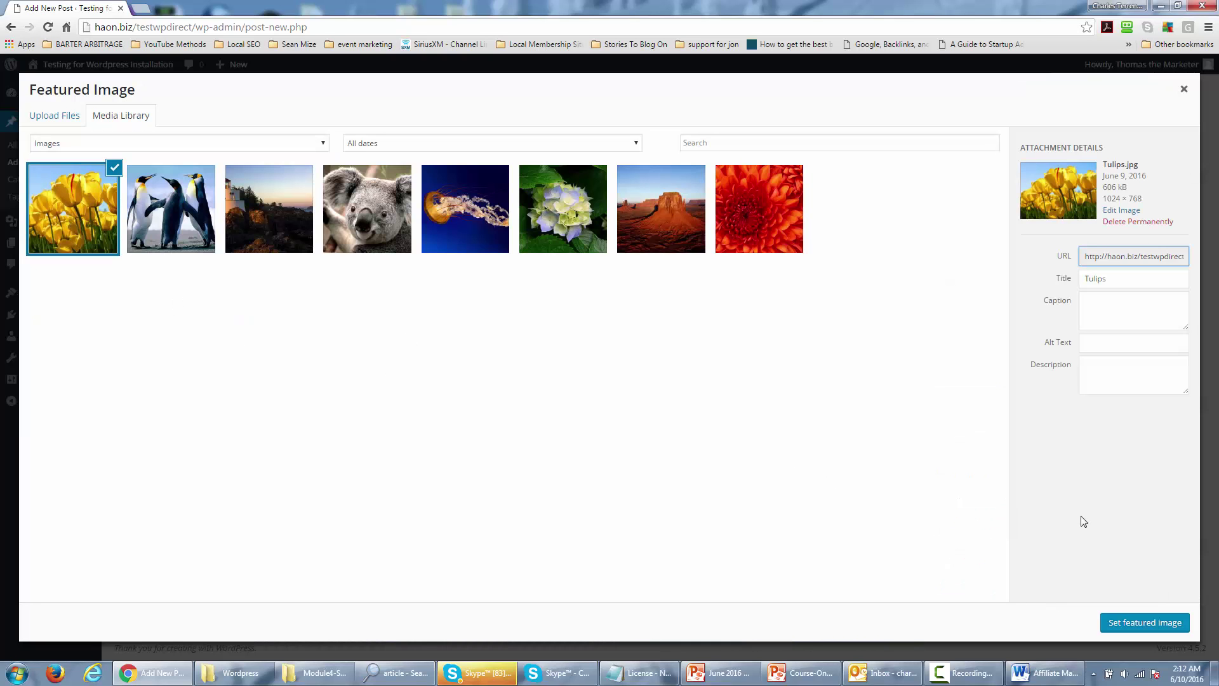
pyautogui.click(1127, 624)
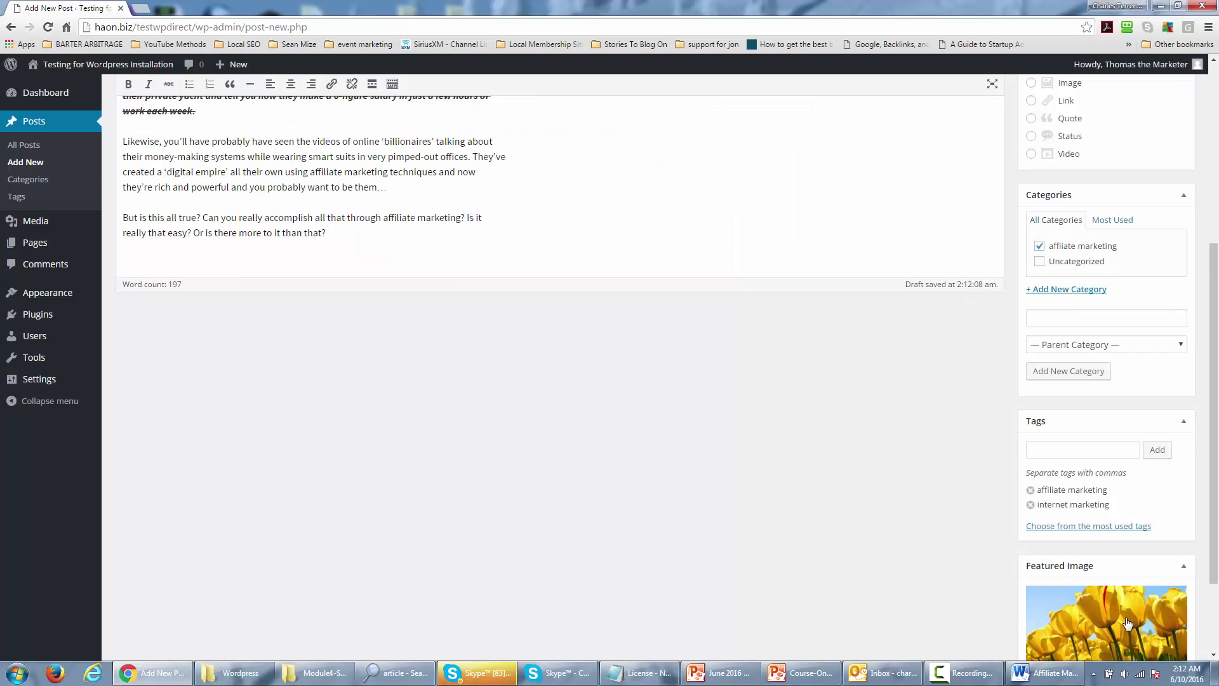
pyautogui.scroll(-2, 909, 504)
pyautogui.scroll(3, 909, 504)
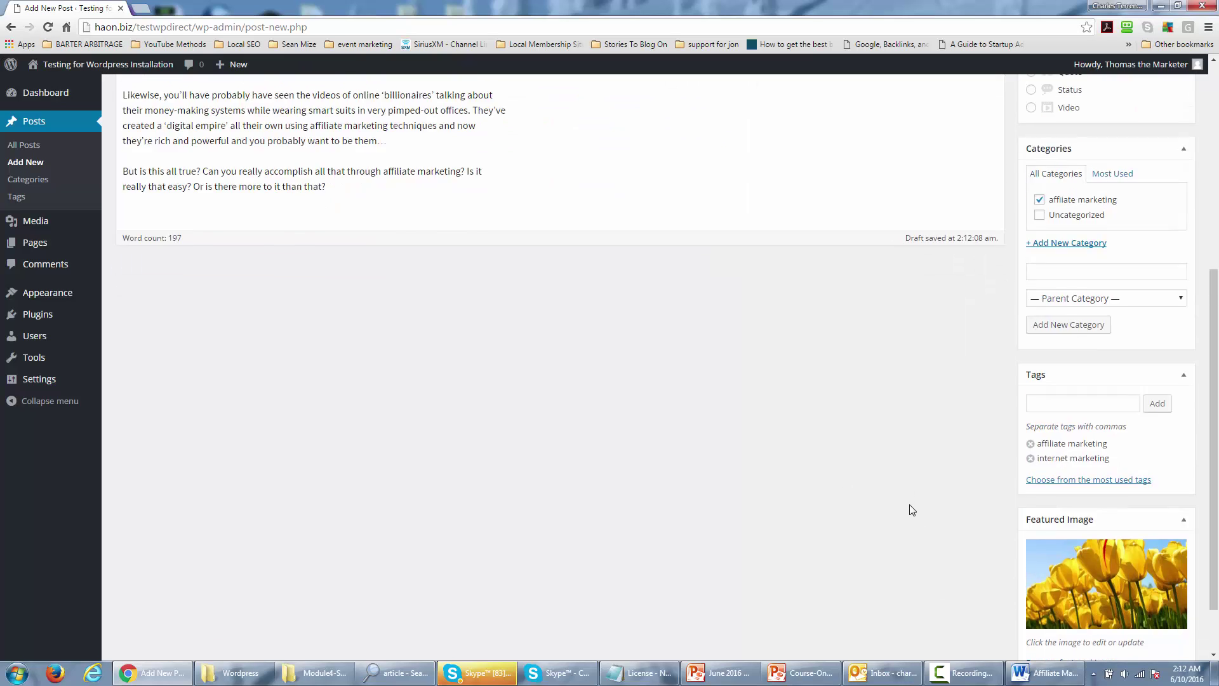
pyautogui.scroll(-2, 909, 504)
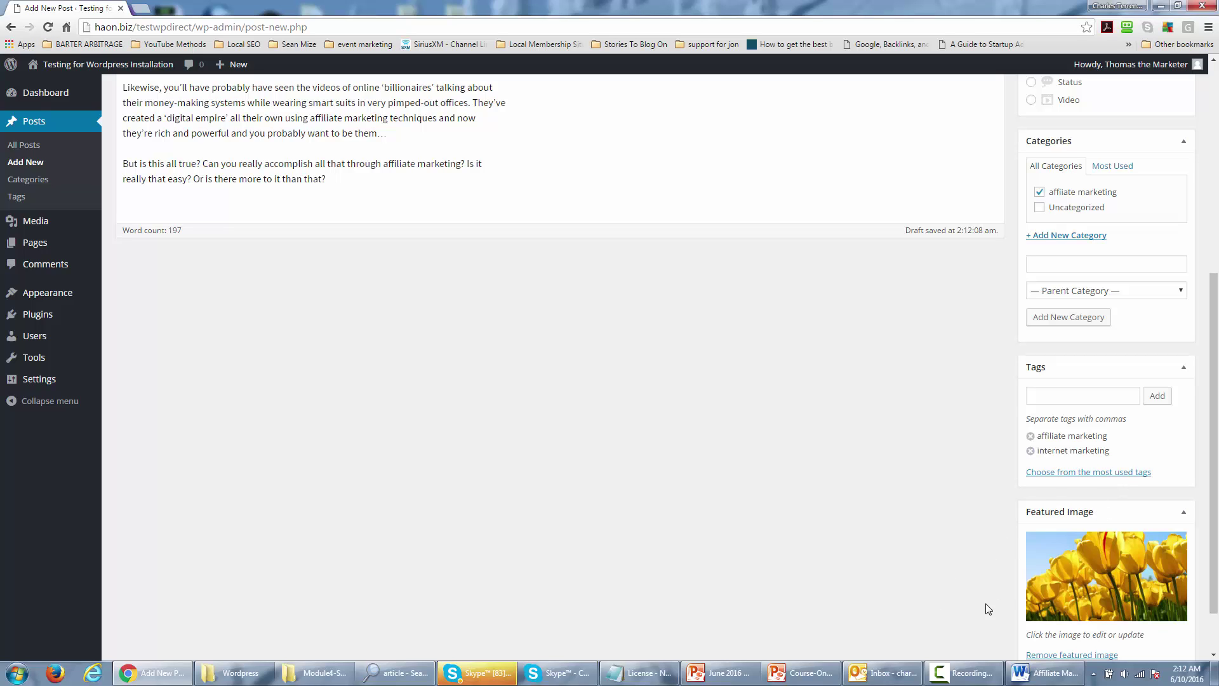
# Step: Publish the post
pyautogui.scroll(3, 1039, 611)
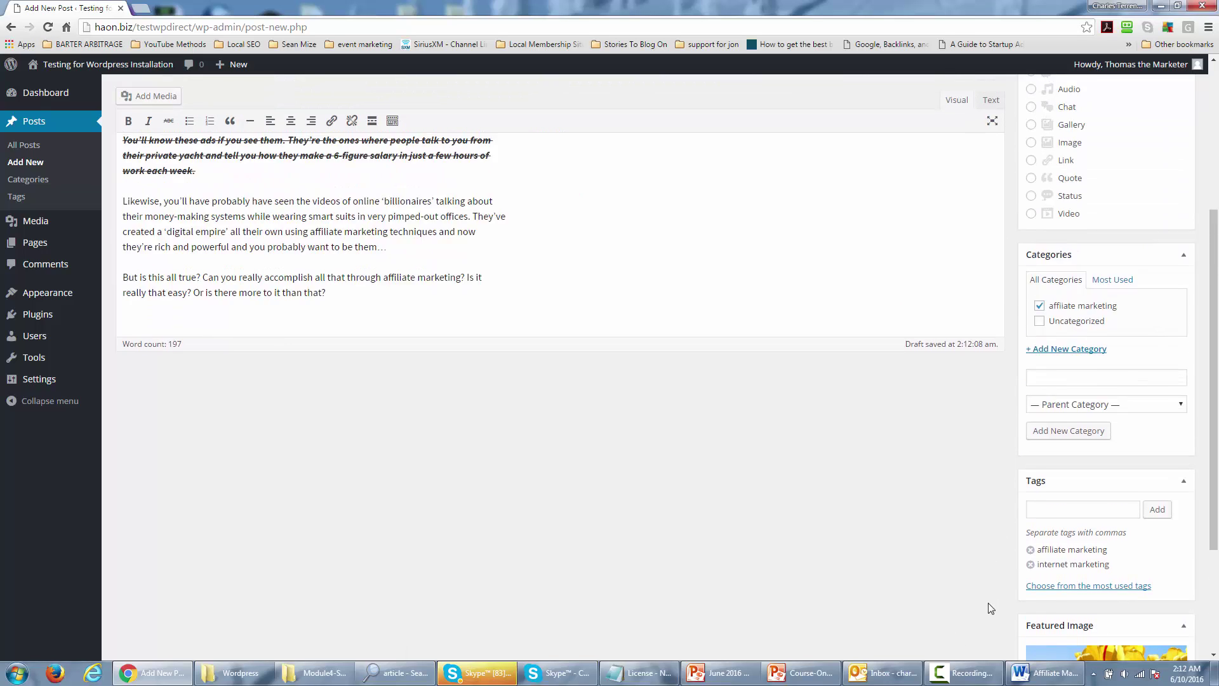
pyautogui.scroll(3, 770, 544)
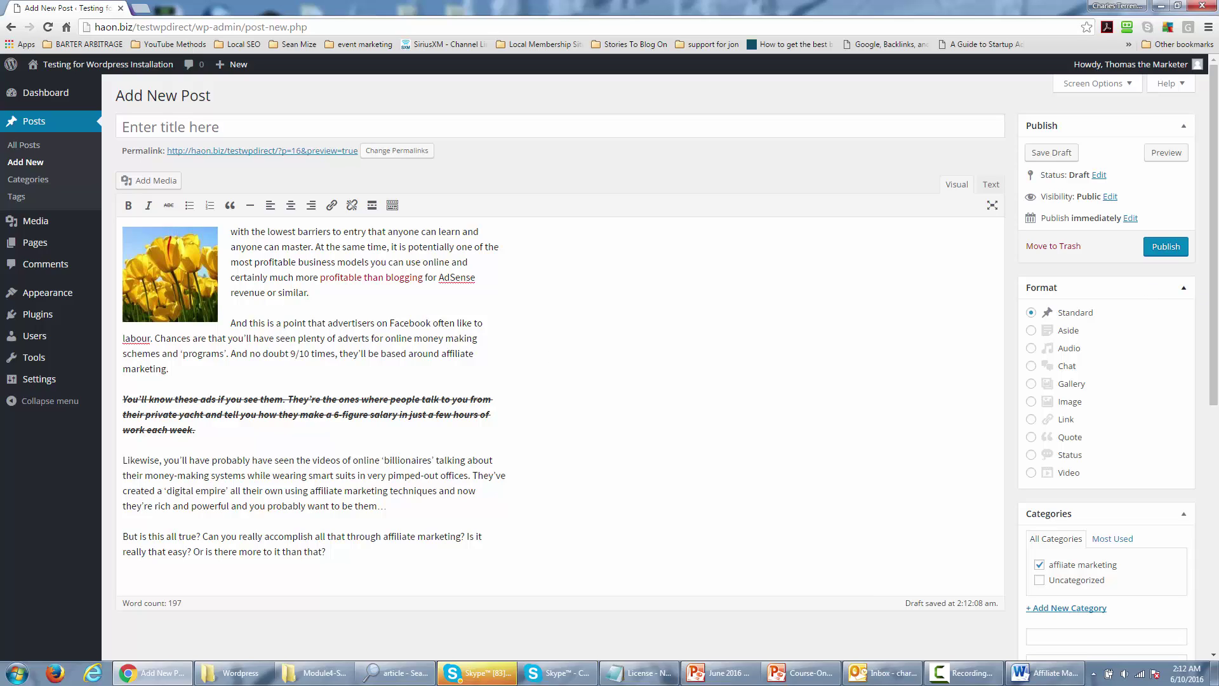
pyautogui.click(1159, 251)
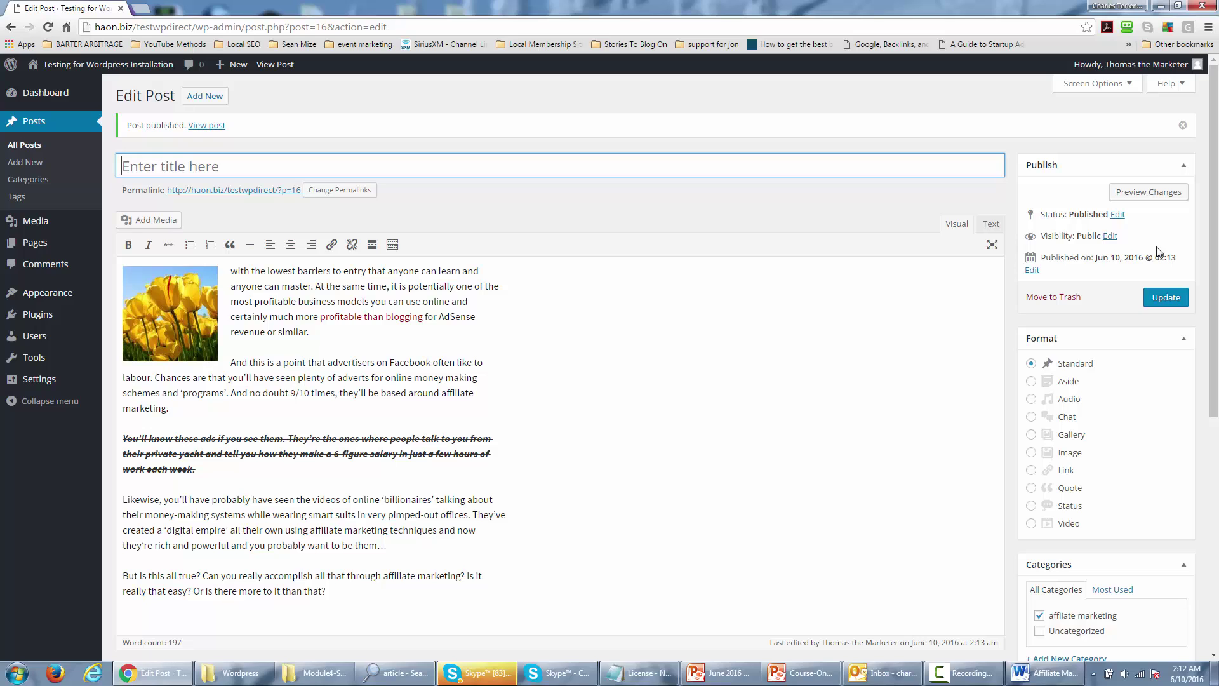
# Step: View the published post on the site and check its featured image, category, tags and body text
pyautogui.click(207, 126)
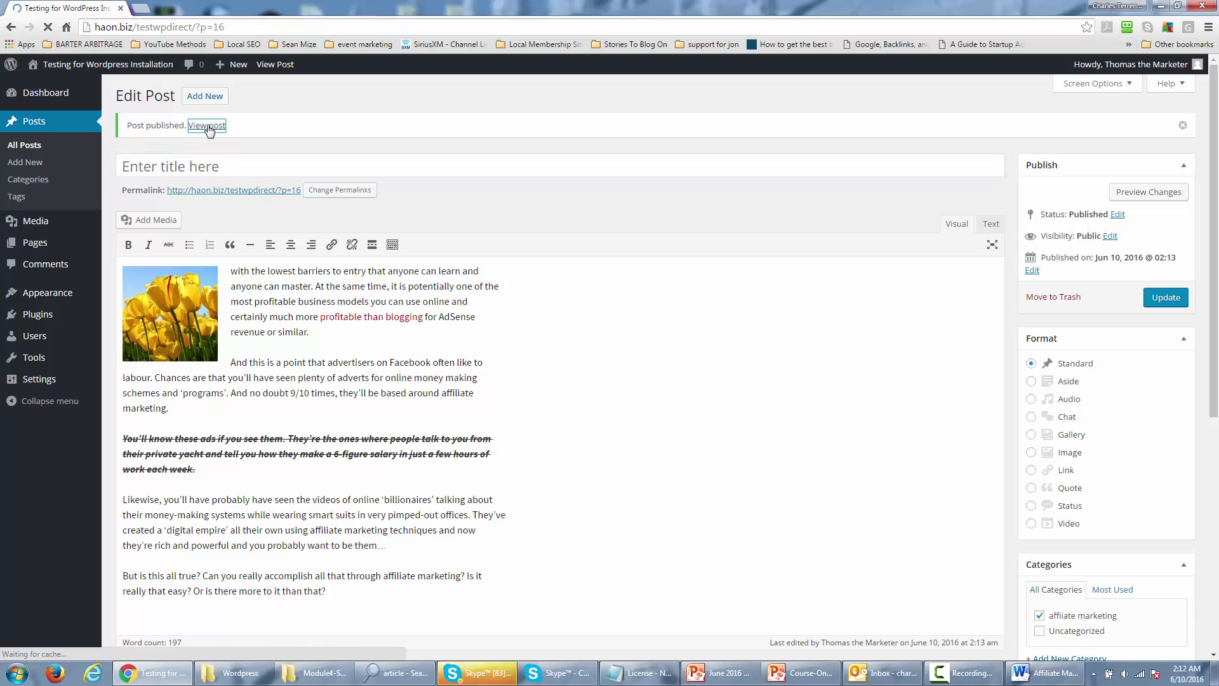
pyautogui.scroll(-4, 510, 275)
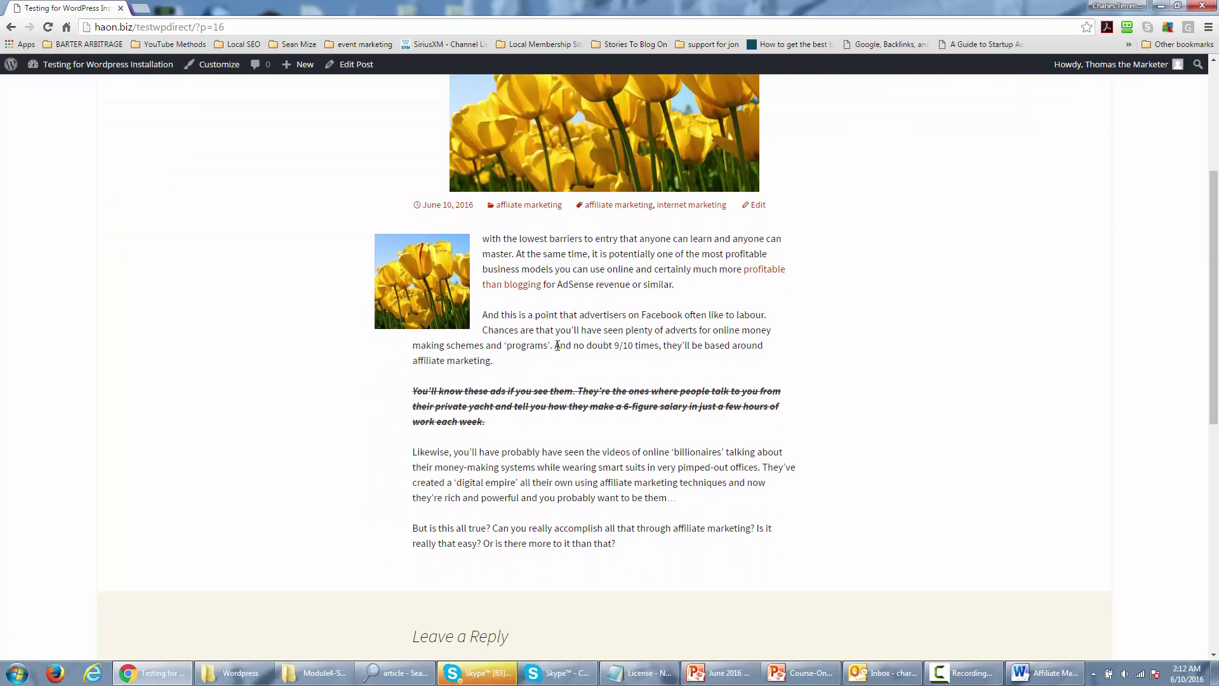
pyautogui.scroll(-2, 557, 345)
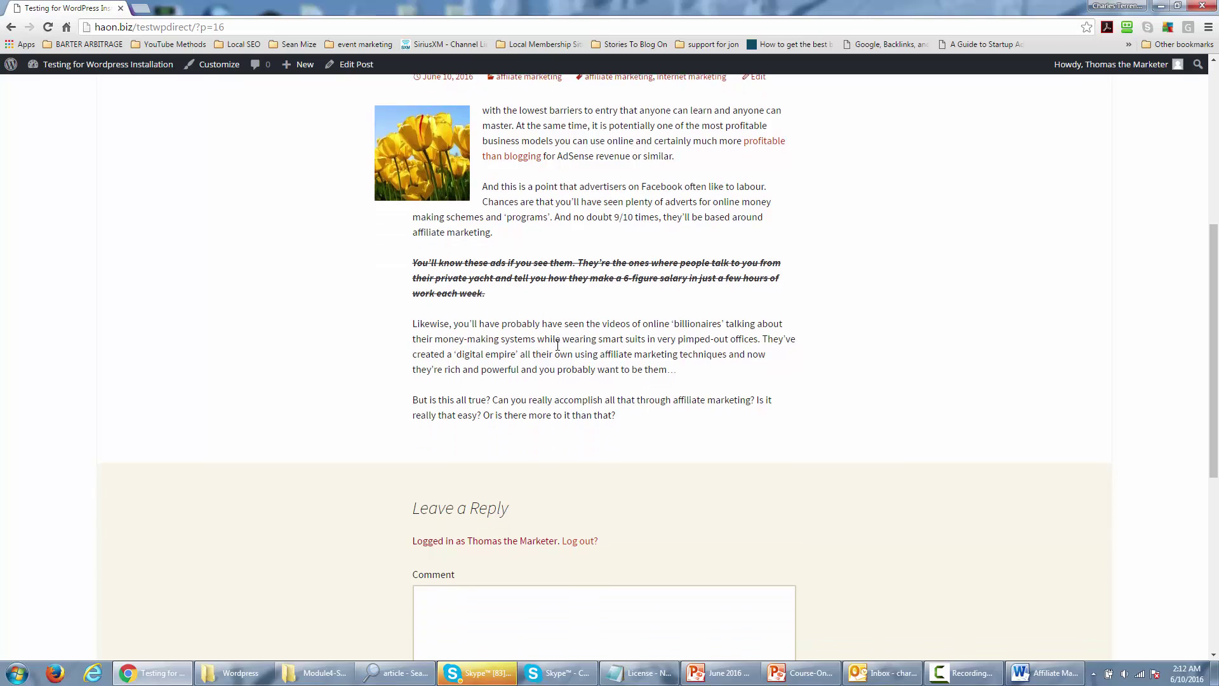
pyautogui.scroll(-3, 558, 345)
pyautogui.scroll(9, 558, 346)
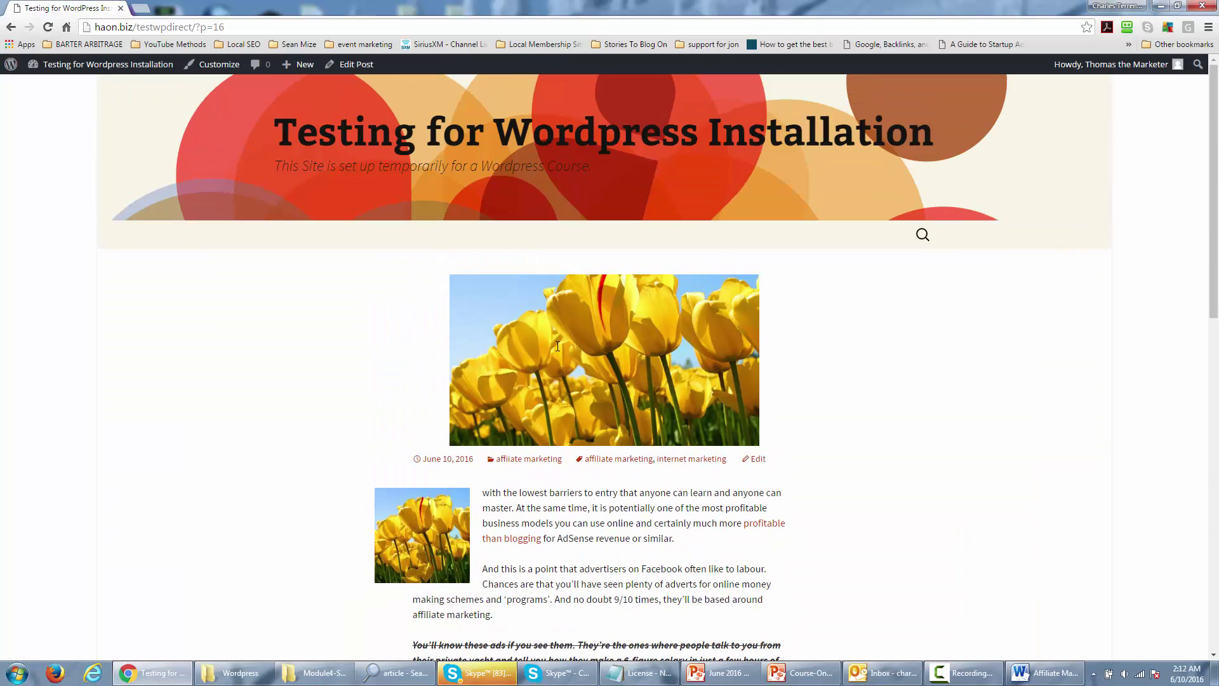
# Step: Return to editing the post, title it "Flowers and Affiliate Marketing" and update it
pyautogui.click(11, 31)
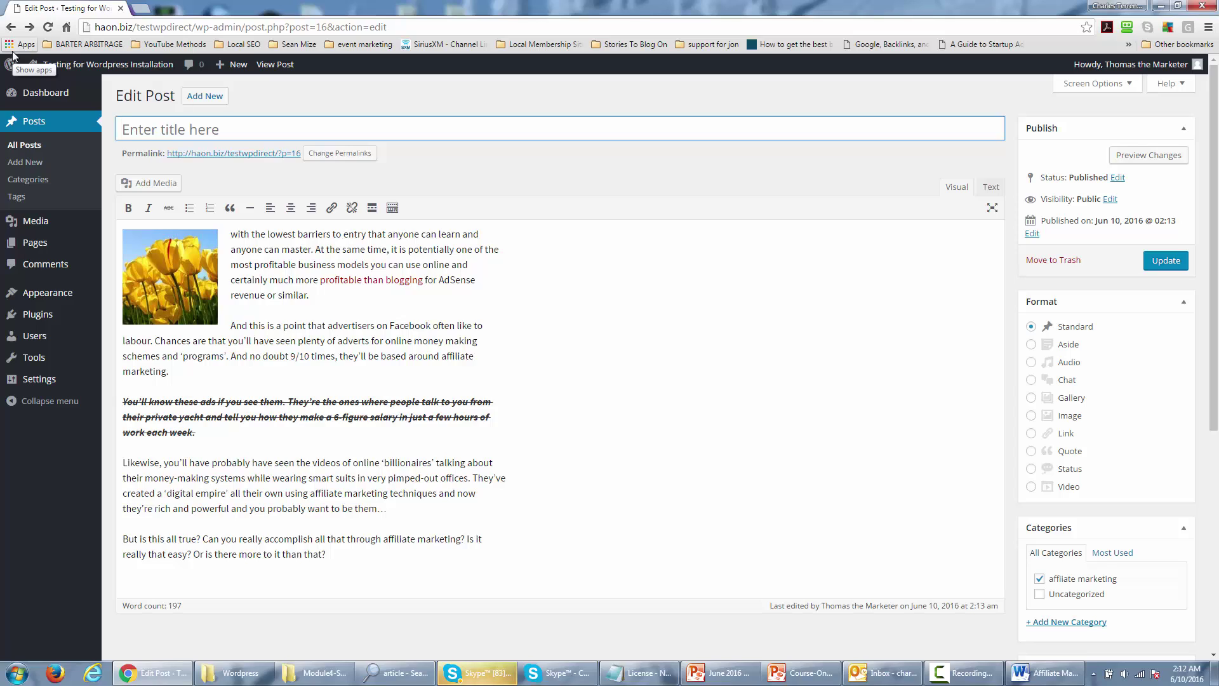
pyautogui.write('Flow')
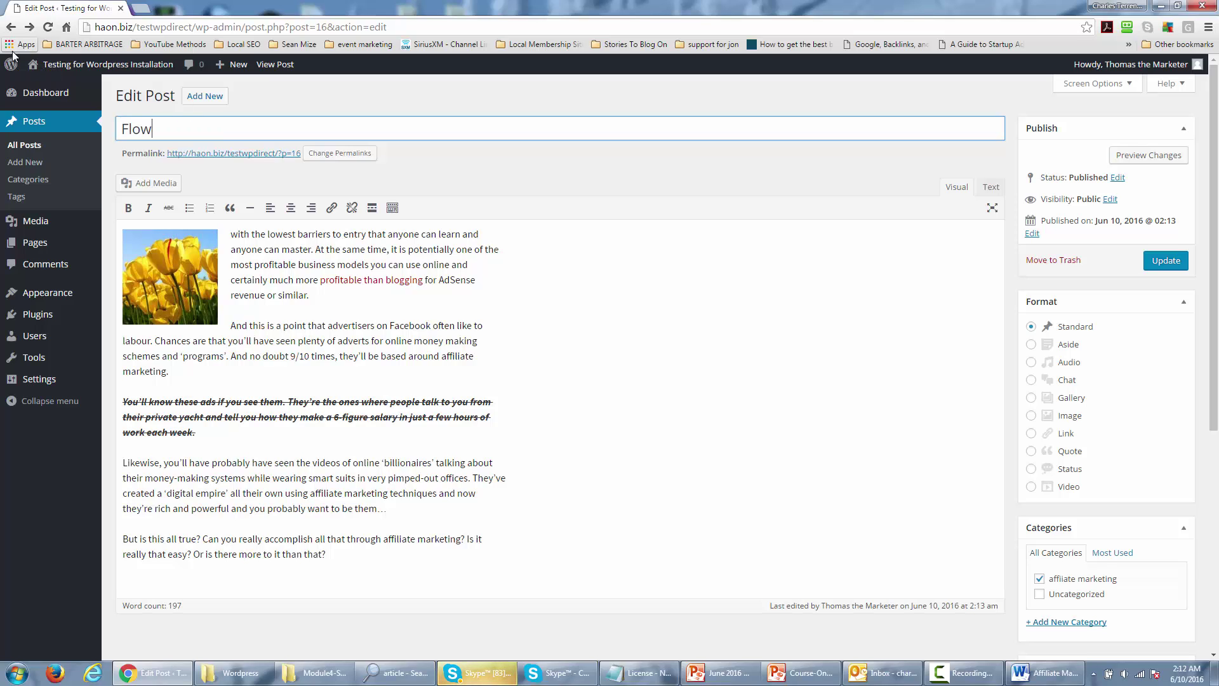
pyautogui.write('ers and Aff')
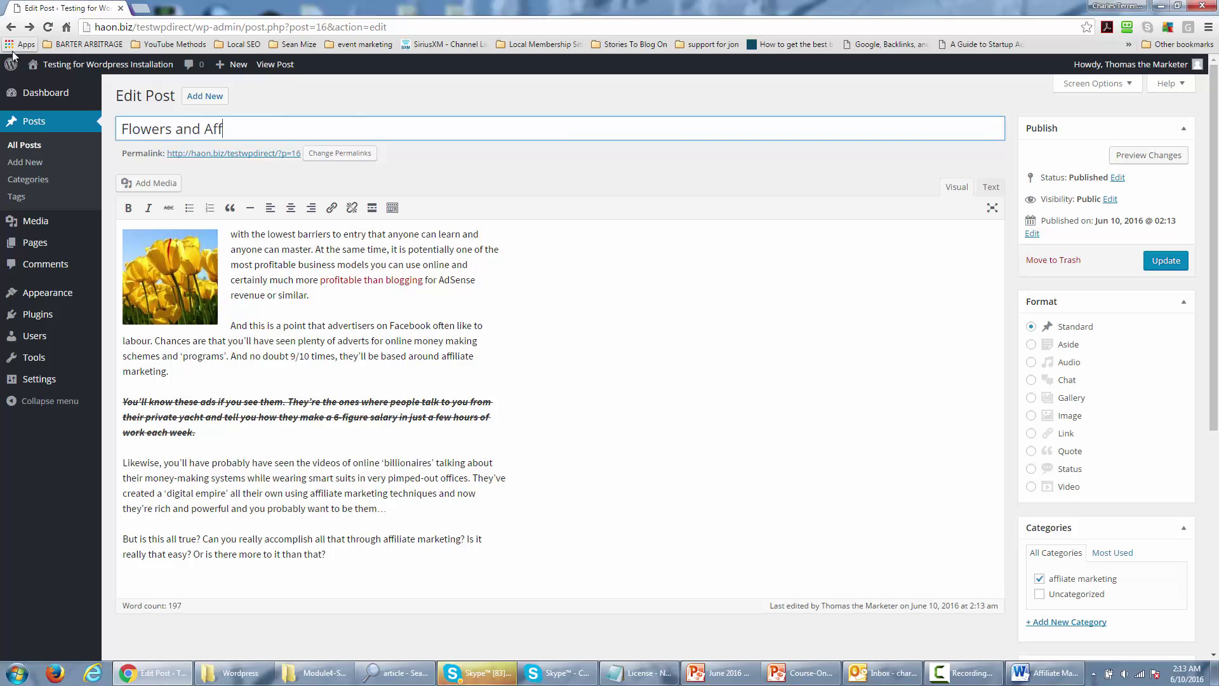
pyautogui.write('iliate Marketing')
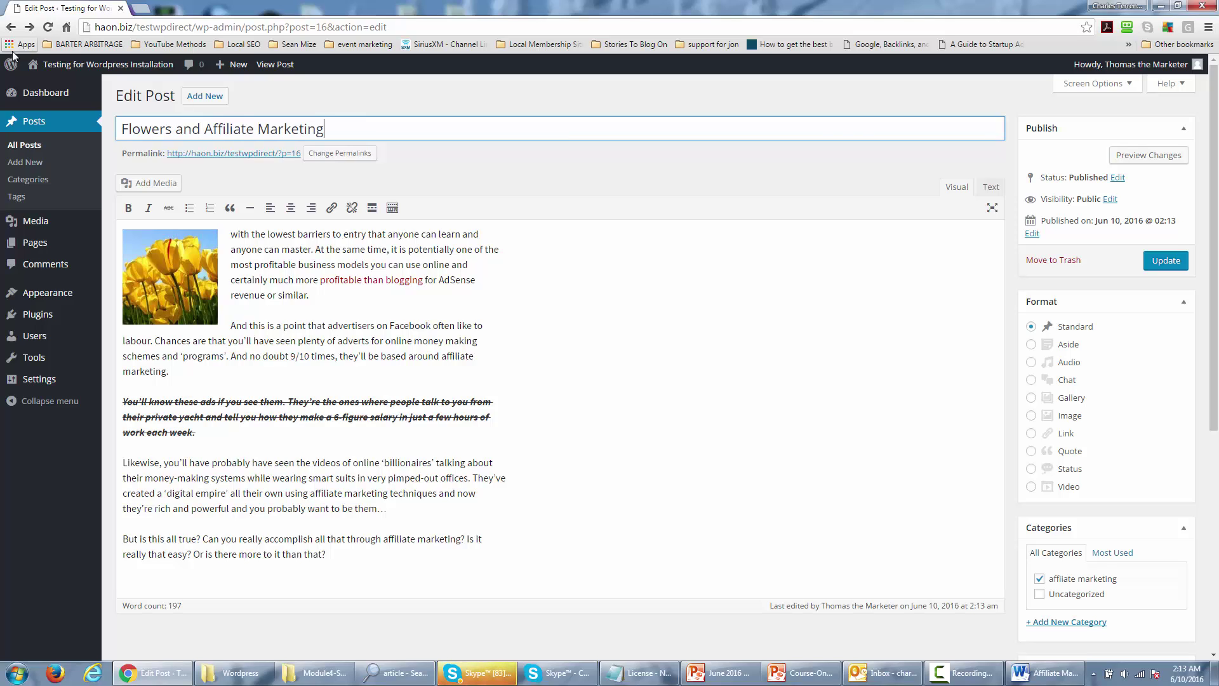
pyautogui.click(1167, 263)
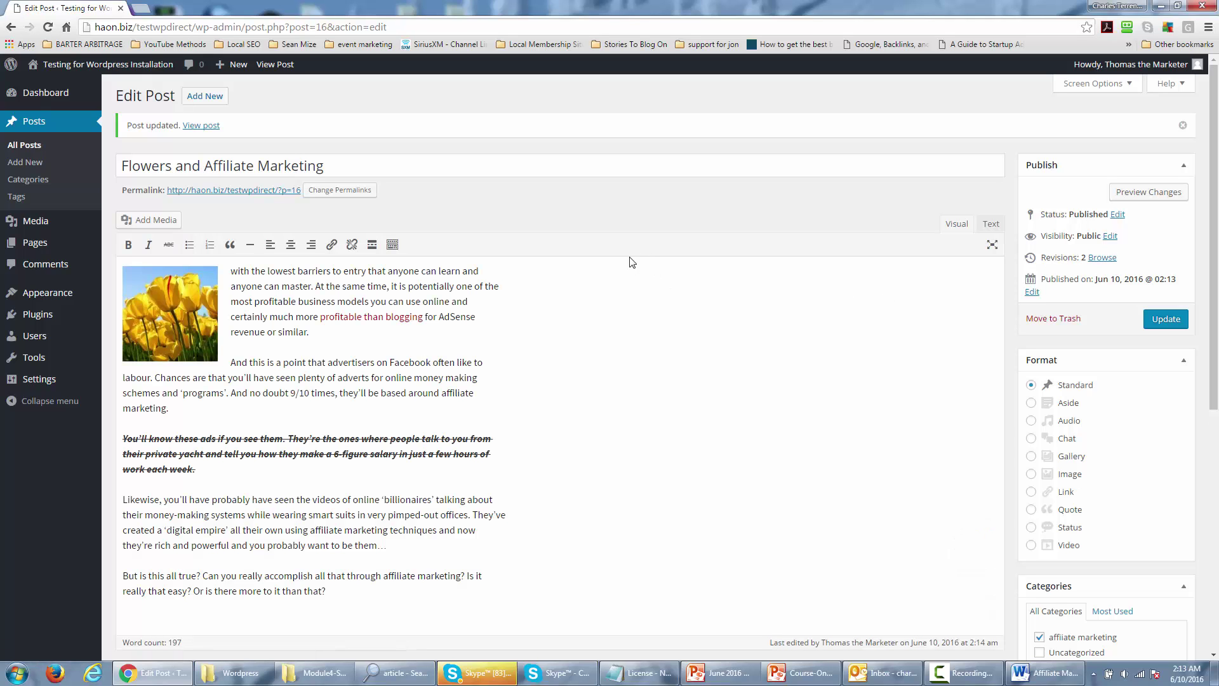
pyautogui.scroll(-1, 519, 304)
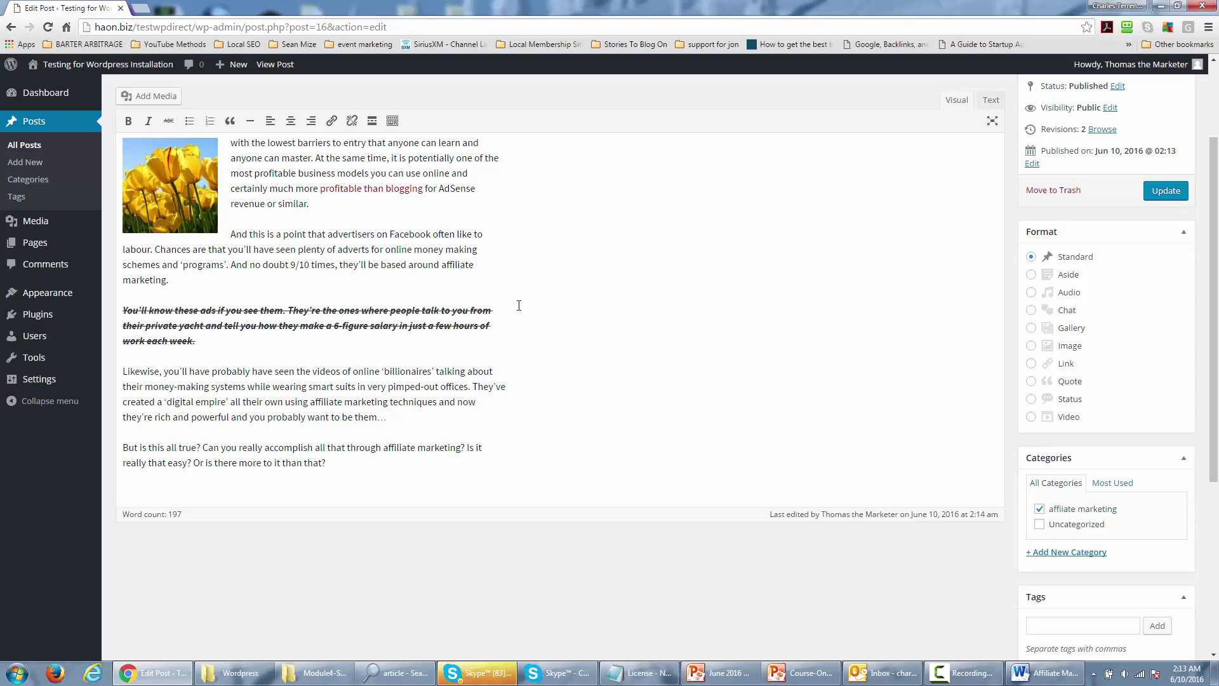
pyautogui.scroll(-2, 519, 304)
pyautogui.scroll(4, 520, 306)
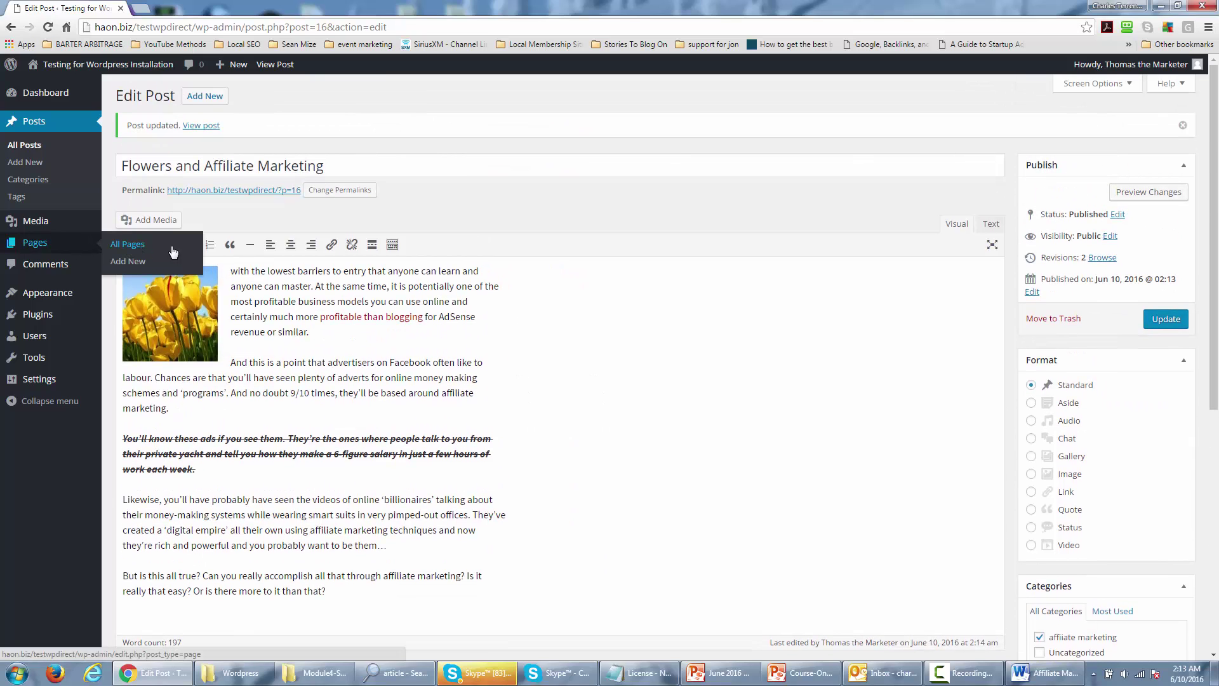
# Step: Show the editor's additional formatting tools and underline the first line, "with the lowest barriers to entry that anyone can learn and"
pyautogui.click(392, 245)
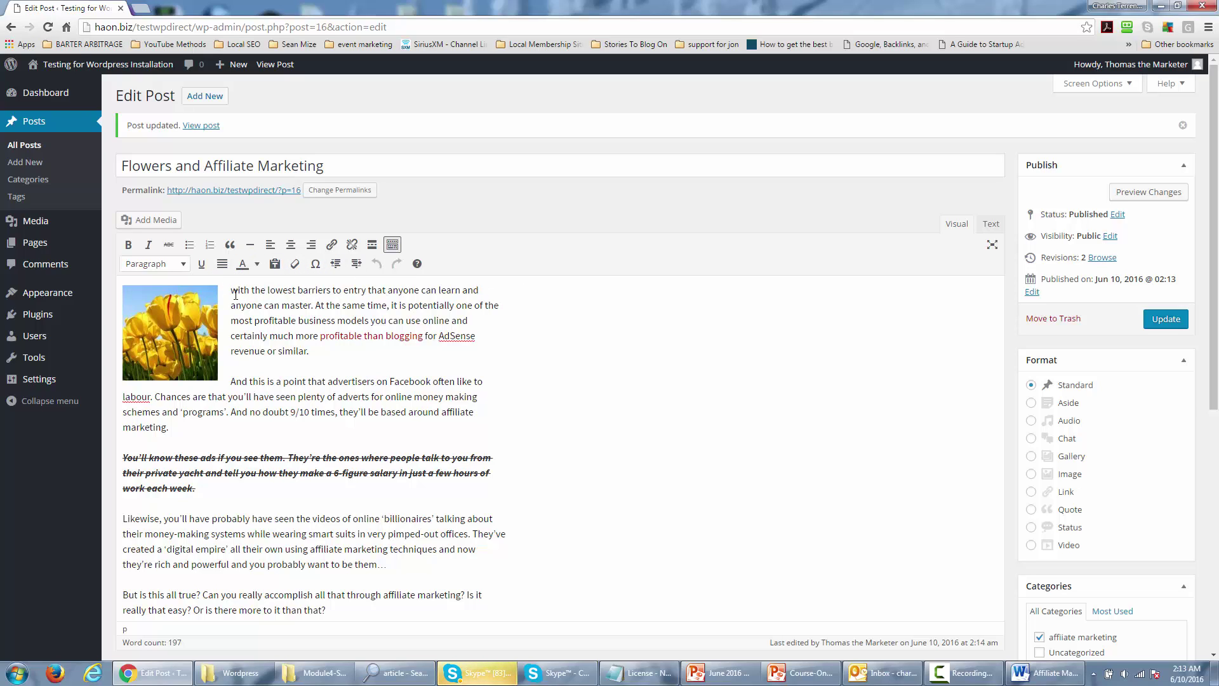
pyautogui.moveTo(232, 294); pyautogui.dragTo(483, 291)
pyautogui.click(202, 264)
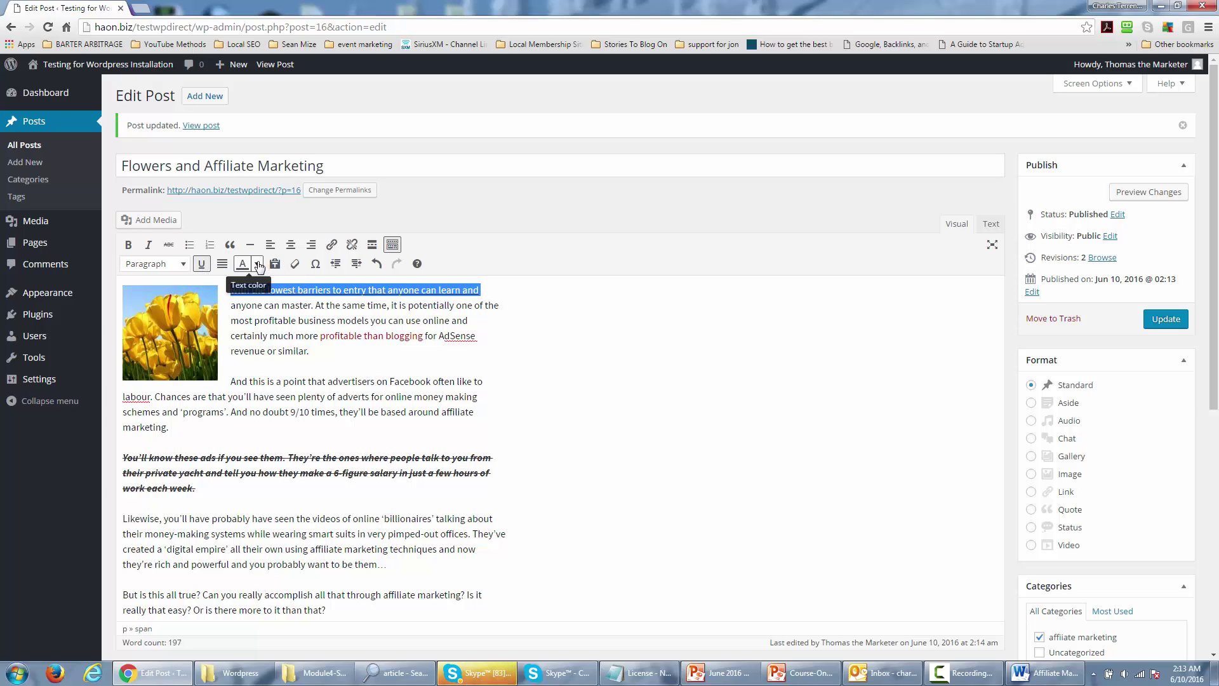
# Step: Color the underlined first line of the opening paragraph red
pyautogui.click(259, 266)
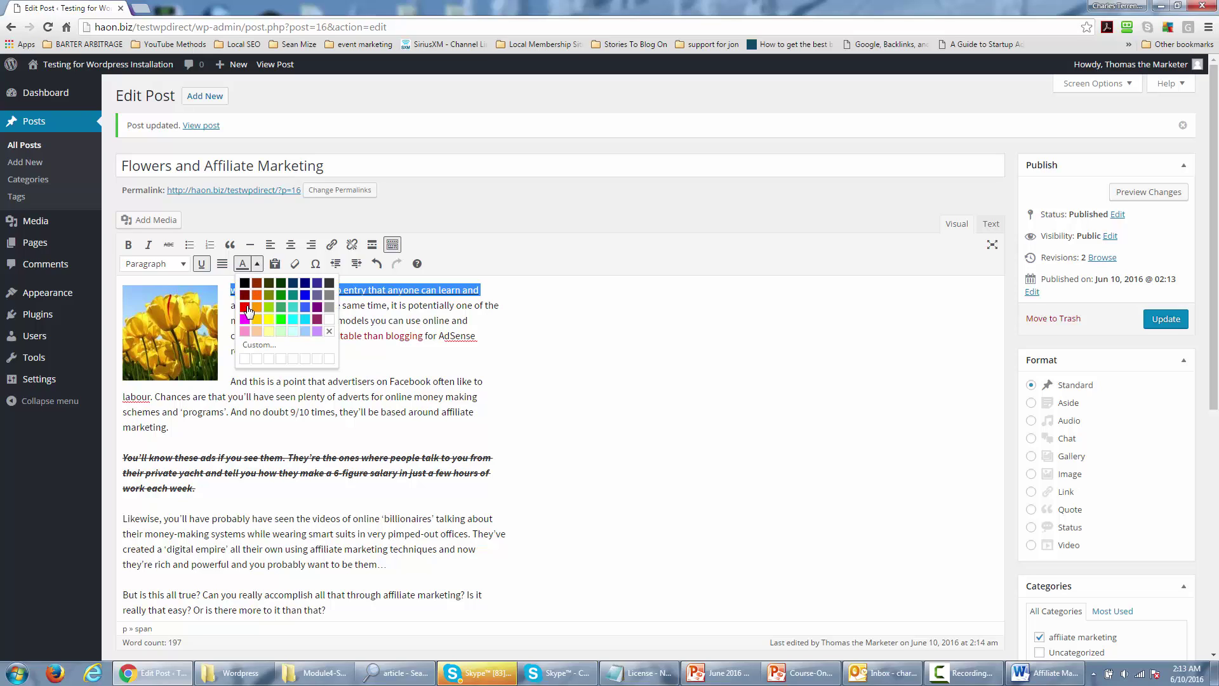
pyautogui.click(244, 307)
pyautogui.click(287, 321)
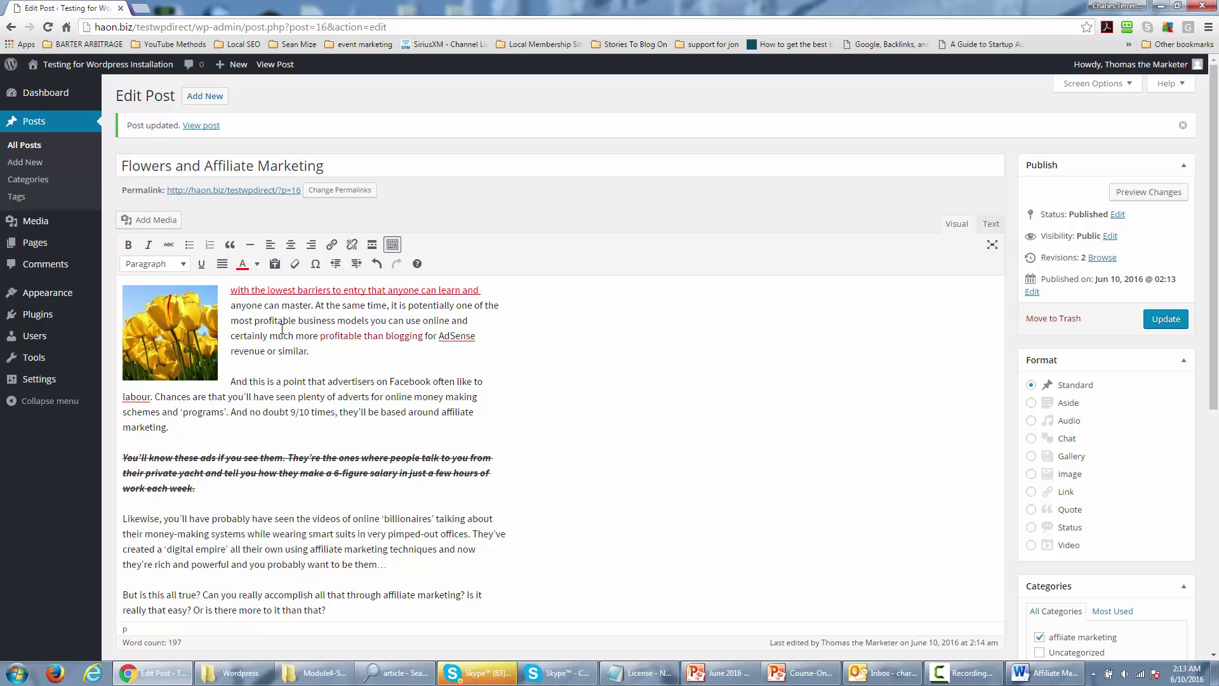
pyautogui.click(307, 351)
# Step: Change the text color of the underlined first line to blue
pyautogui.moveTo(230, 291); pyautogui.dragTo(483, 291)
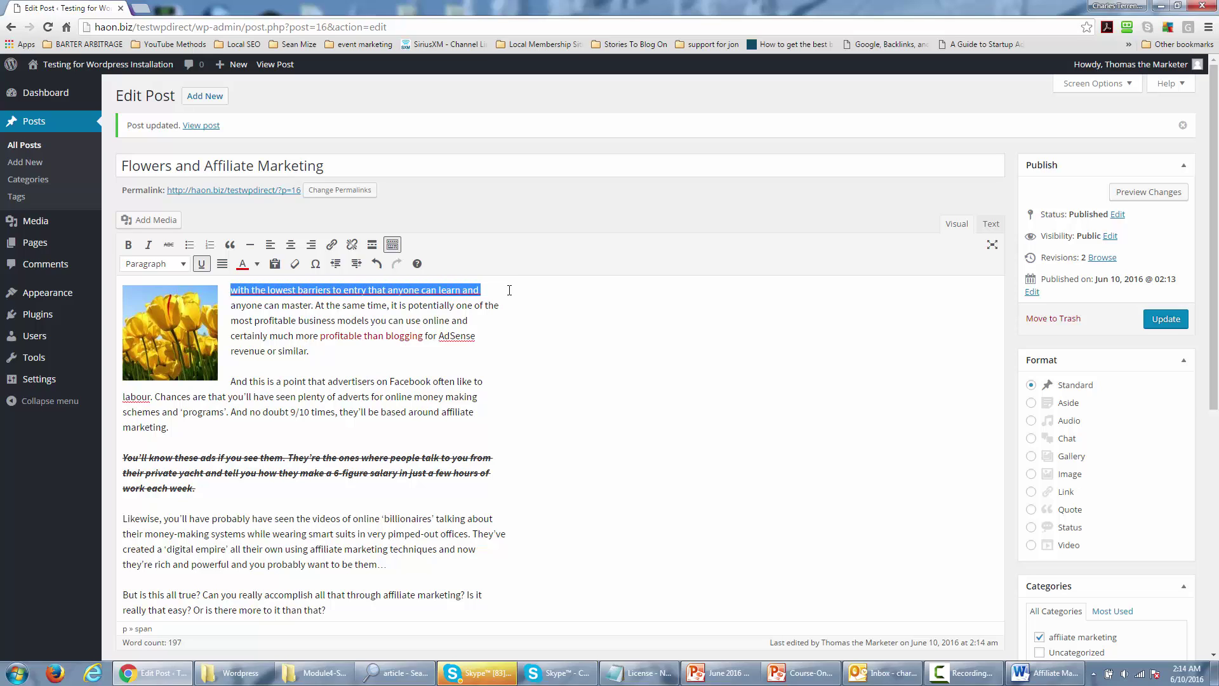
pyautogui.click(258, 265)
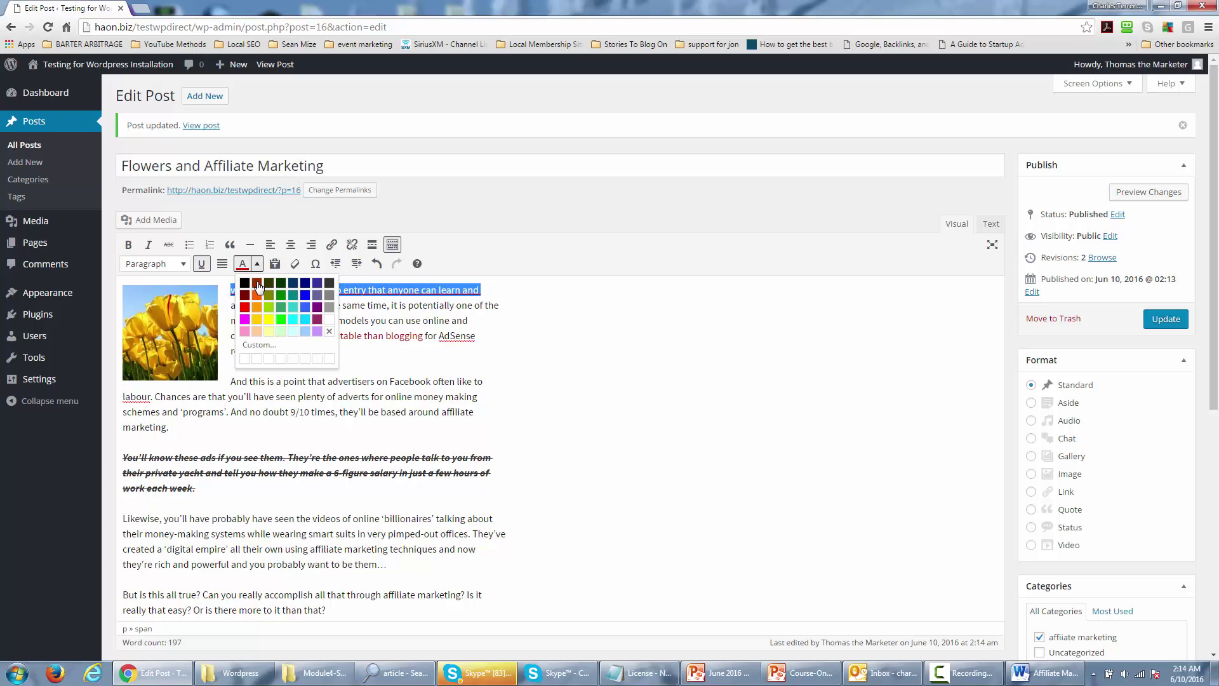
pyautogui.click(304, 296)
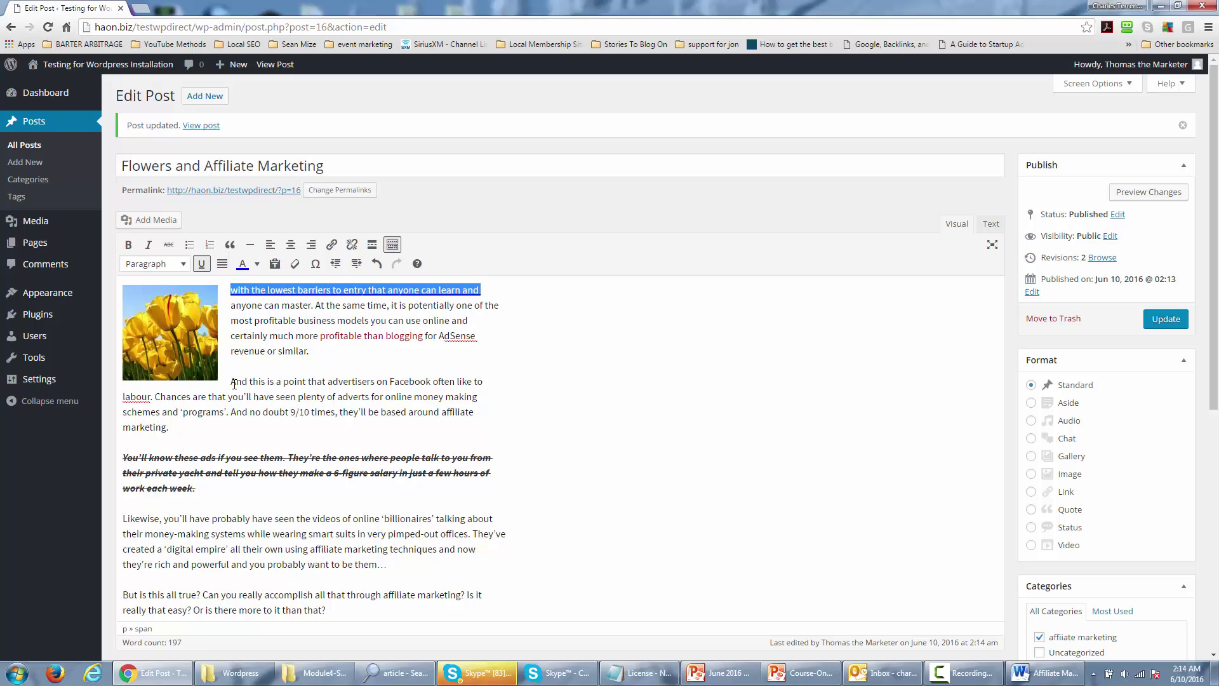
# Step: Examine the heading styles available for the paragraph beginning "And this is a point", keeping it as Paragraph
pyautogui.moveTo(234, 384); pyautogui.dragTo(239, 425)
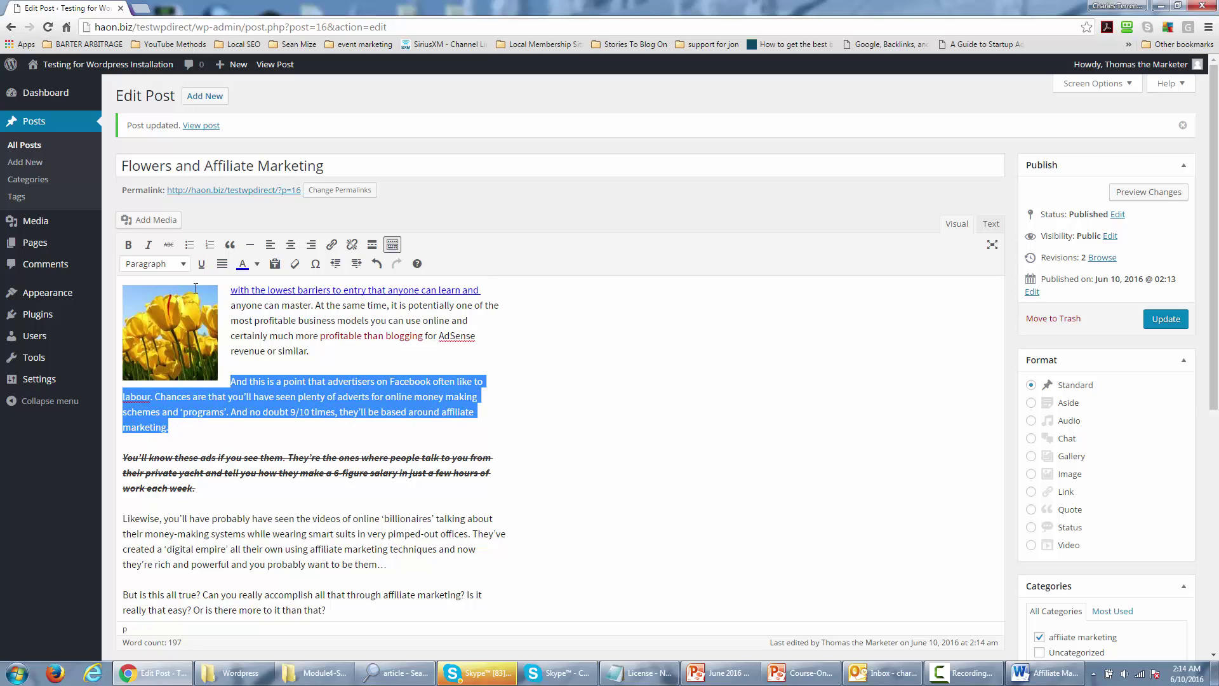
pyautogui.click(183, 264)
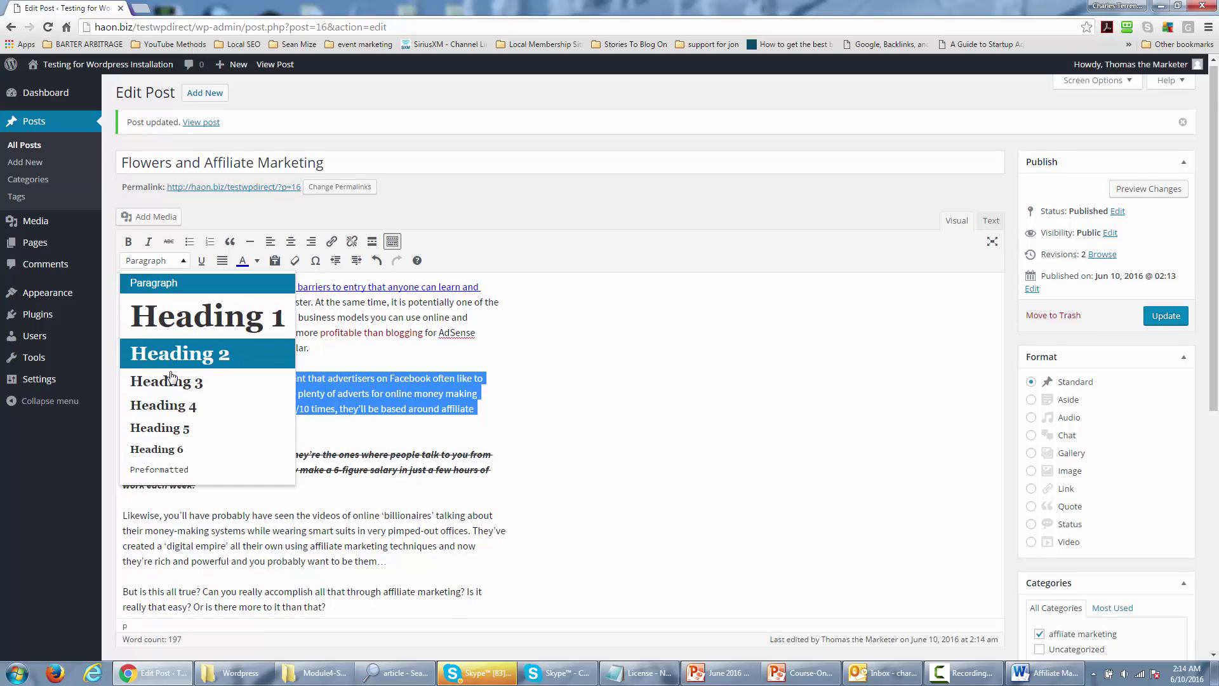
pyautogui.scroll(-1, 172, 376)
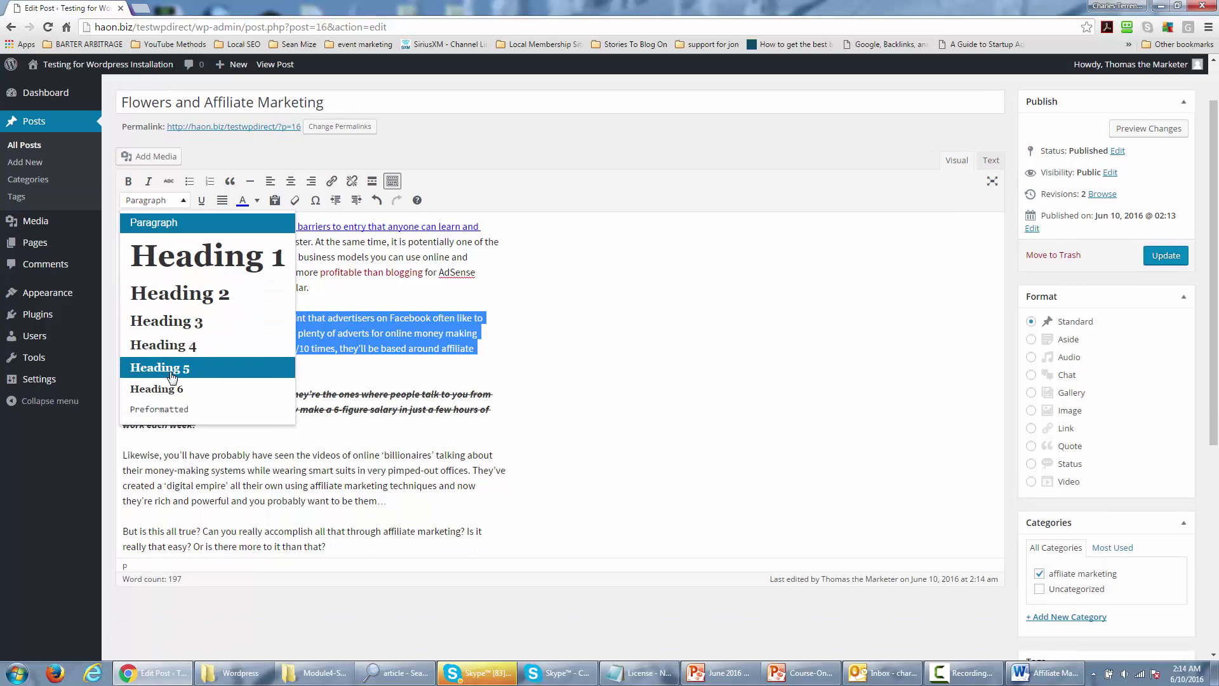
pyautogui.click(158, 223)
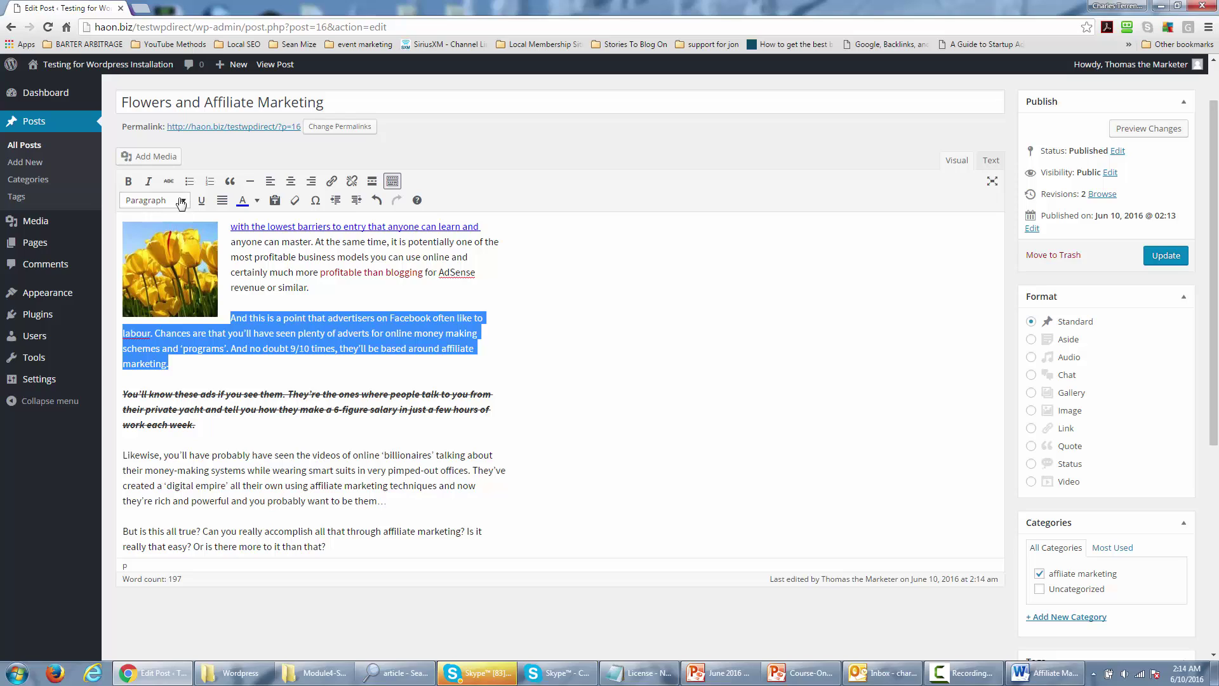
pyautogui.click(318, 318)
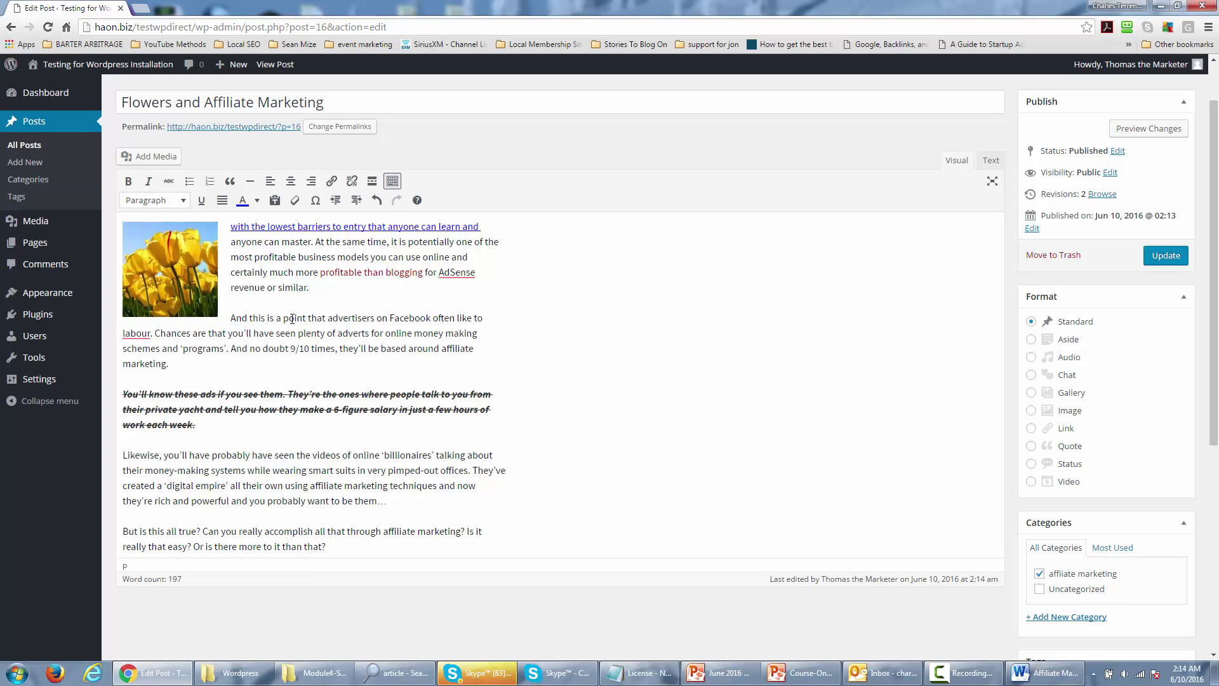
# Step: Update the published post with the formatting changes and review it from header to comment area on the live site
pyautogui.scroll(1, 291, 318)
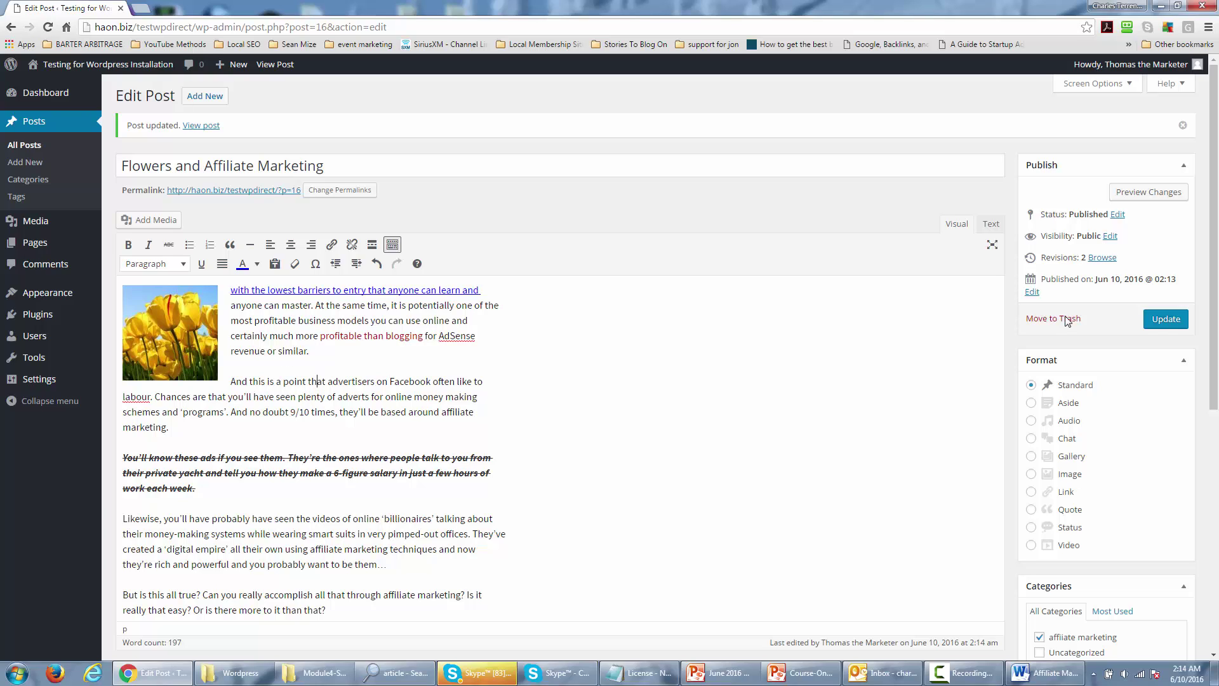
pyautogui.click(1165, 319)
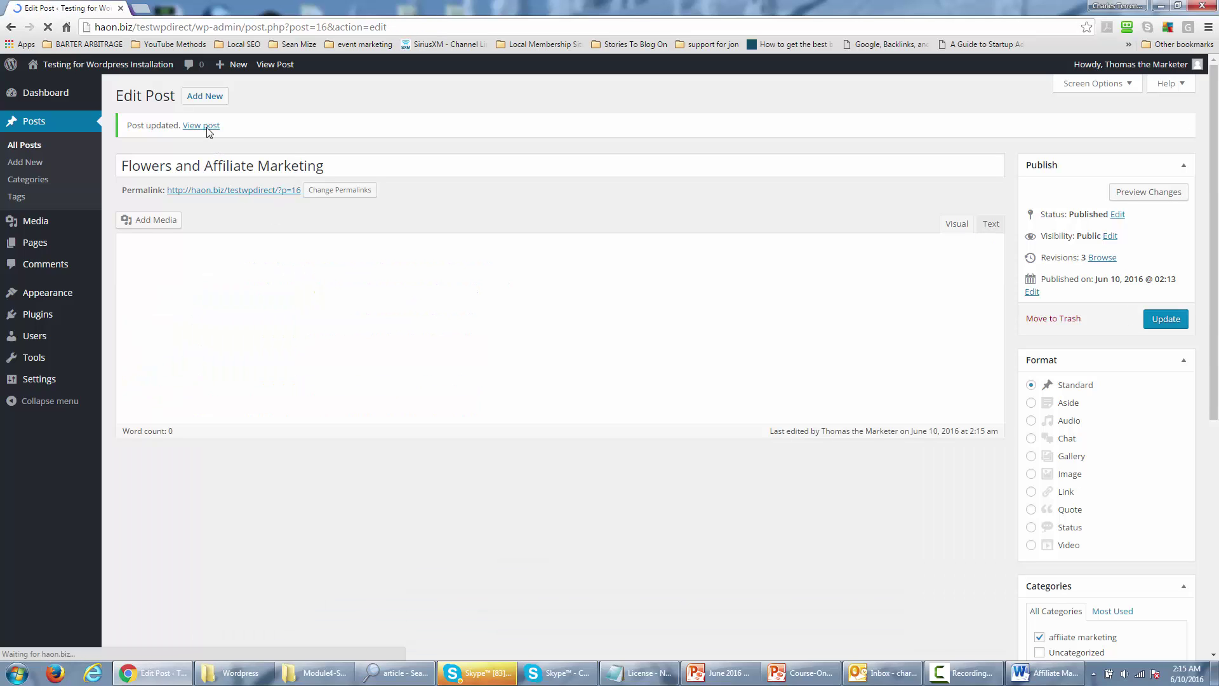
pyautogui.click(207, 126)
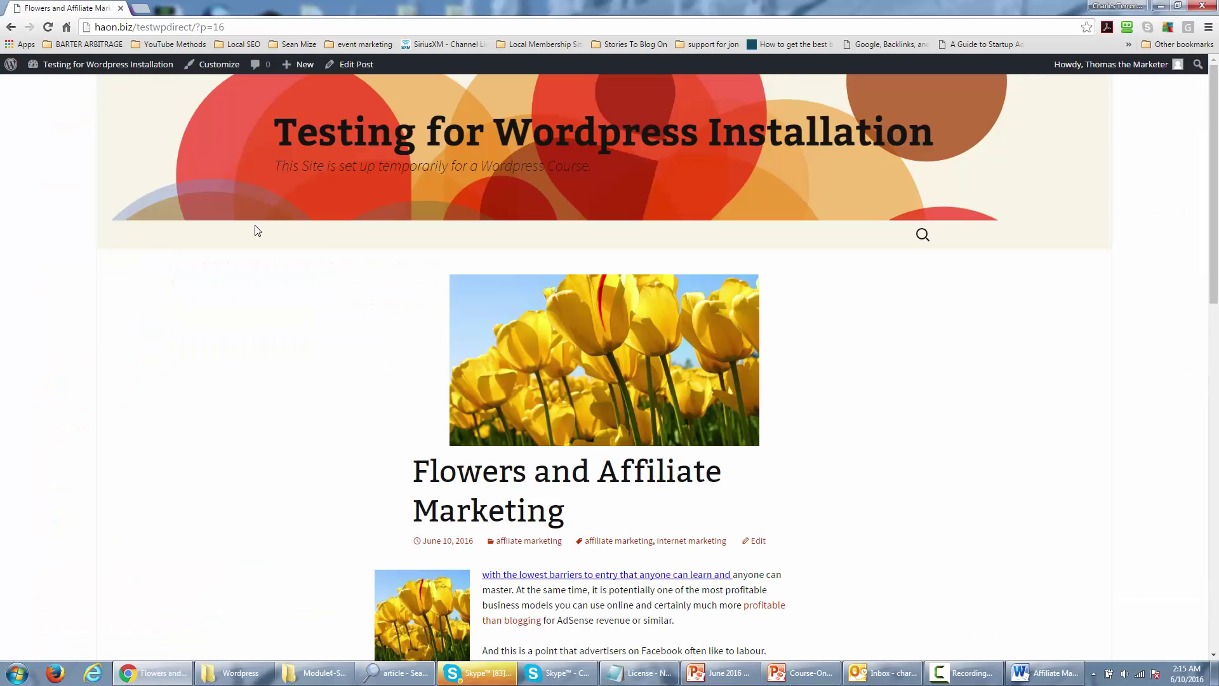
pyautogui.scroll(-7, 255, 229)
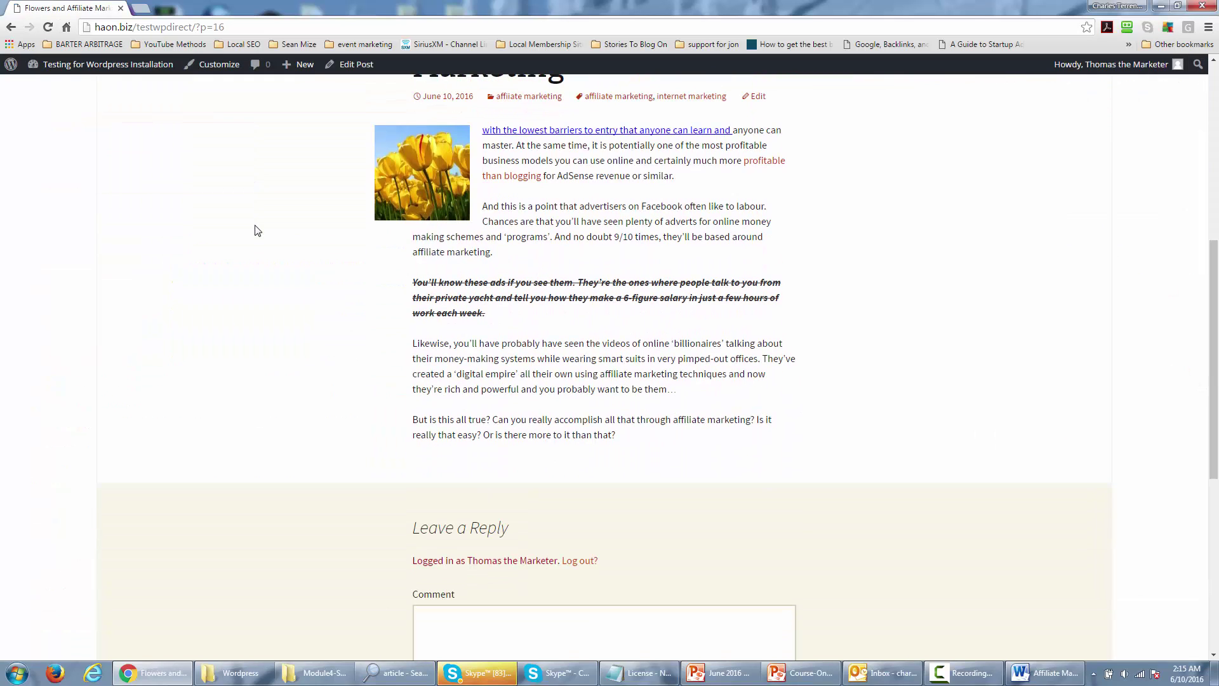
pyautogui.scroll(7, 257, 230)
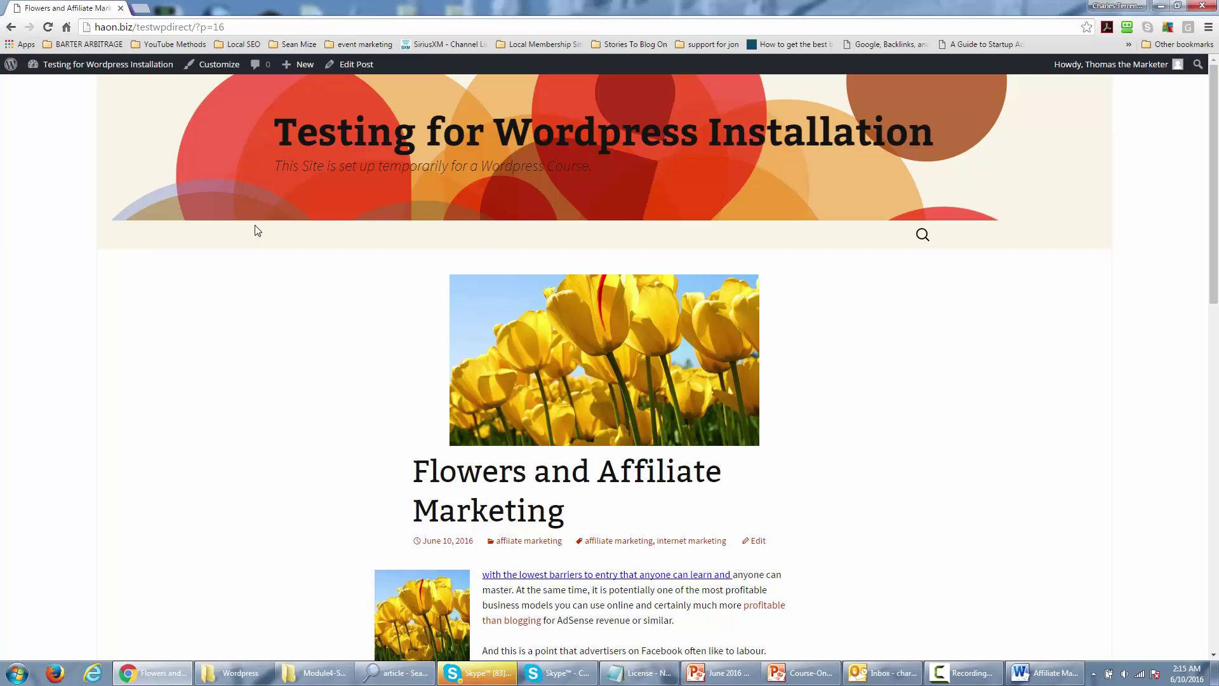
# Step: Return to the post editor, change the post title to "Affiliate Marketing Flowers" and update the post
pyautogui.hotkey('alt', 'Left')
pyautogui.click(190, 123)
pyautogui.write('aff')
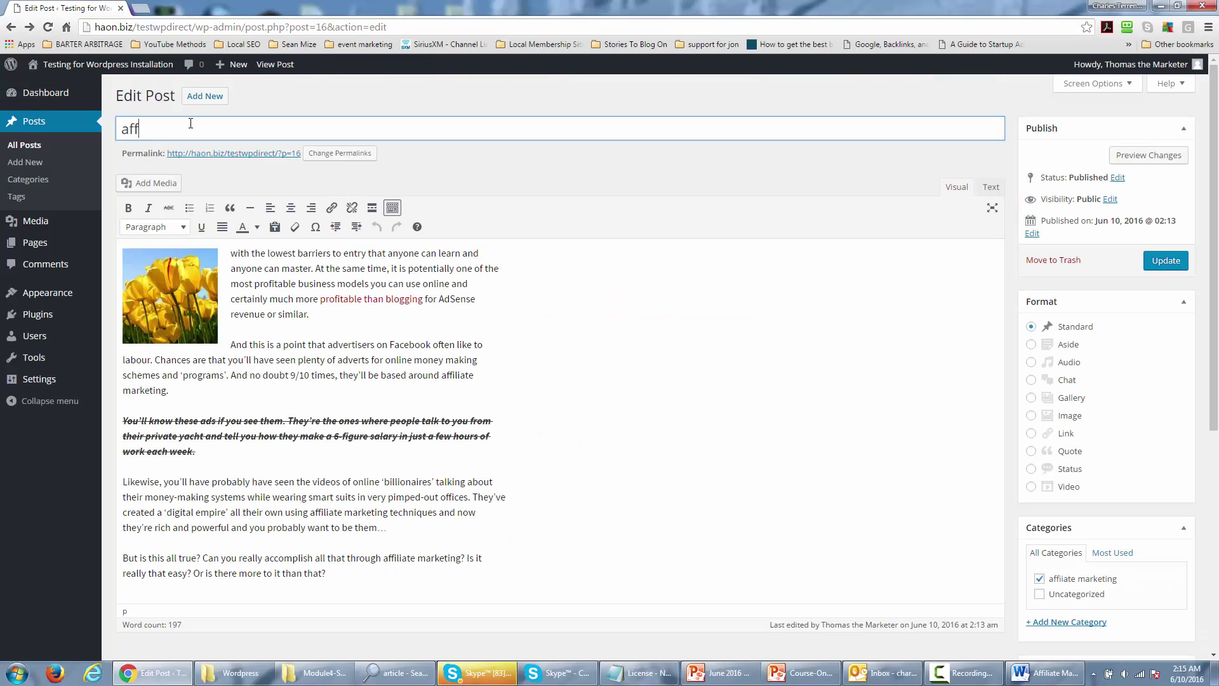
pyautogui.press('BackSpace')
pyautogui.press('BackSpace')
pyautogui.press('BackSpace')
pyautogui.write('Affiliate Marketing Flowers')
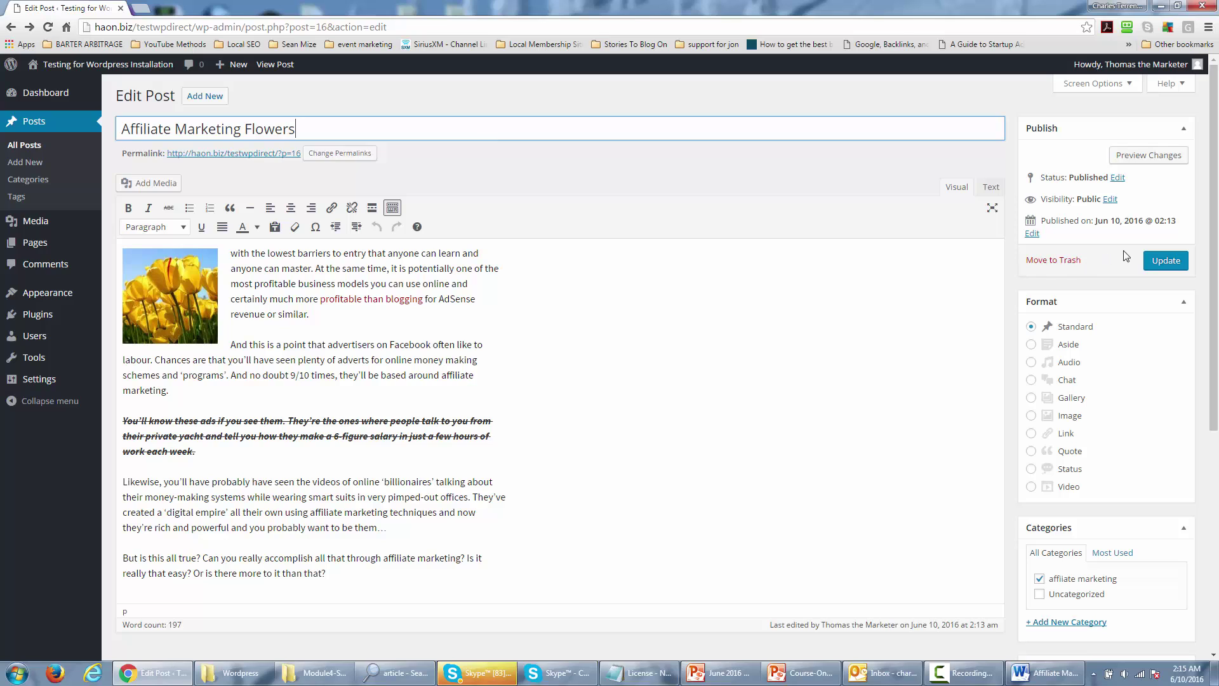
pyautogui.click(1166, 260)
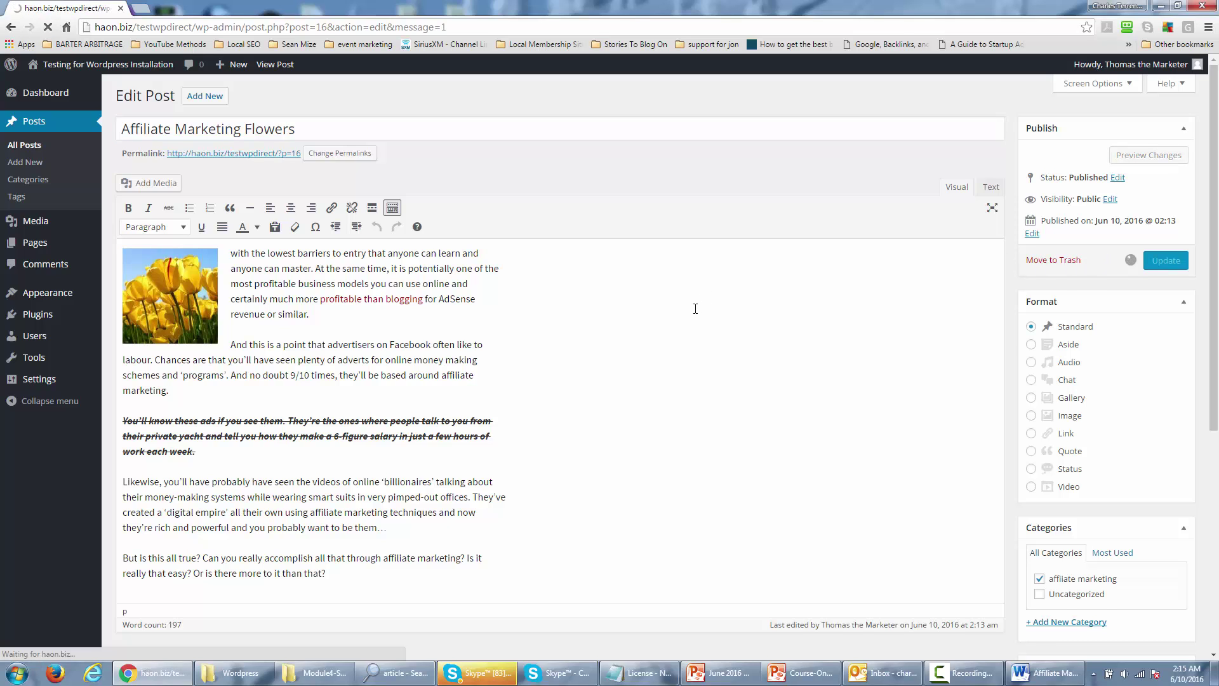